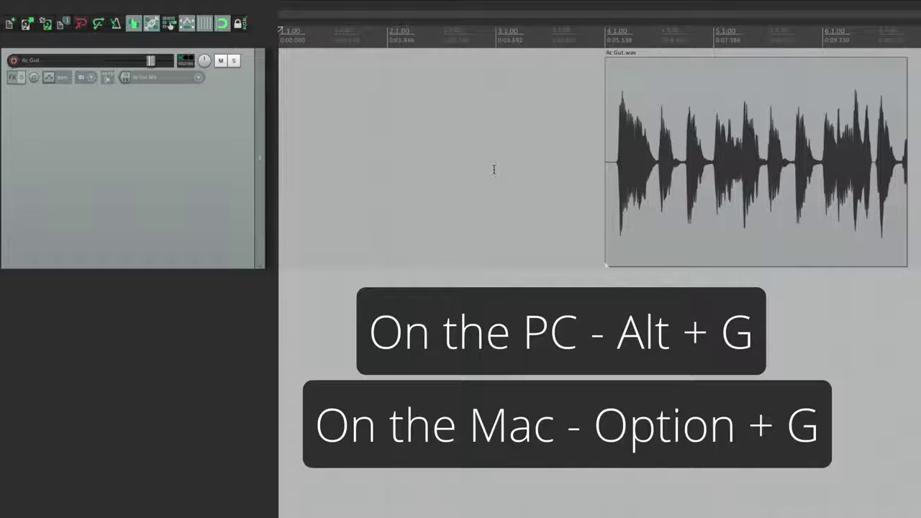
Step: Hide the grid lines and show them again, both directly and through the Show grid option of the Snap/Grid settings
key("alt+g")
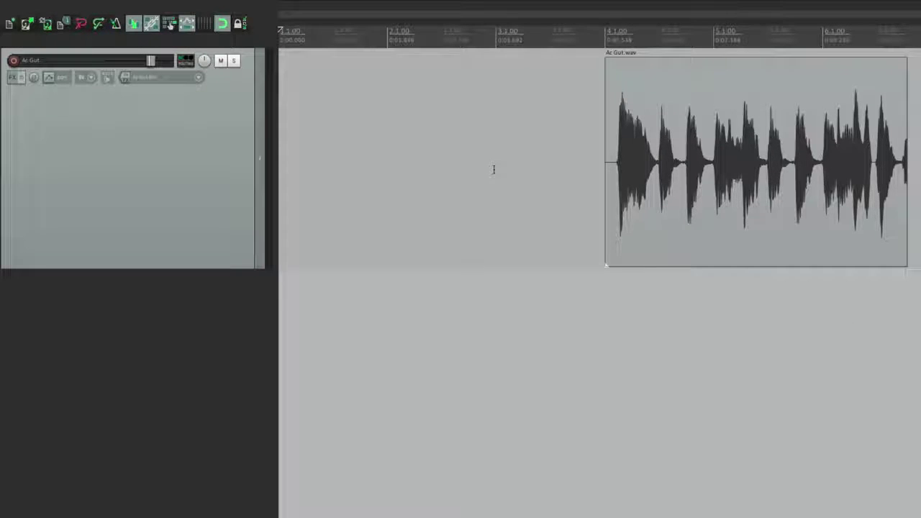
key("alt+g")
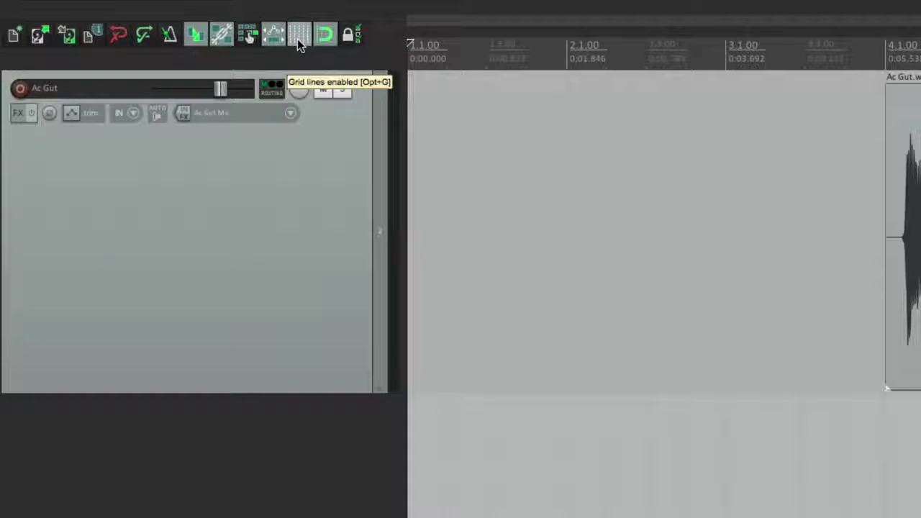
right_click(293, 34)
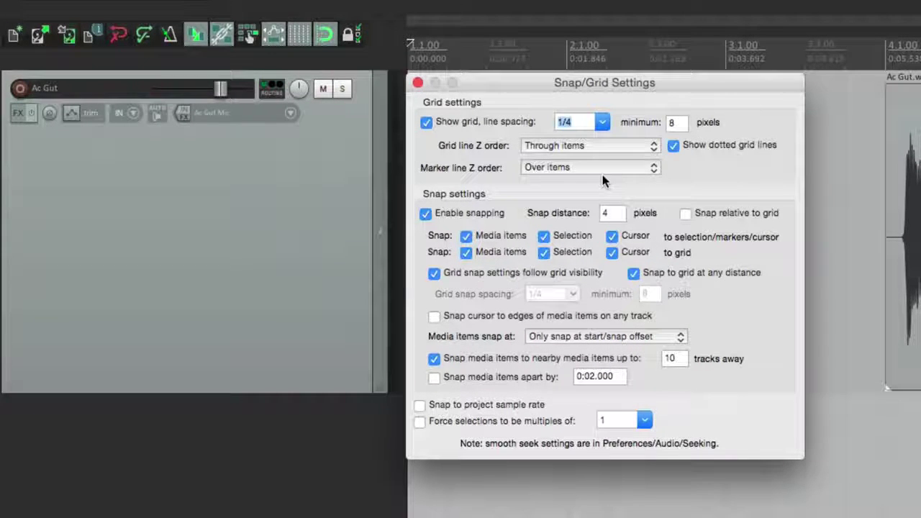
left_click(428, 124)
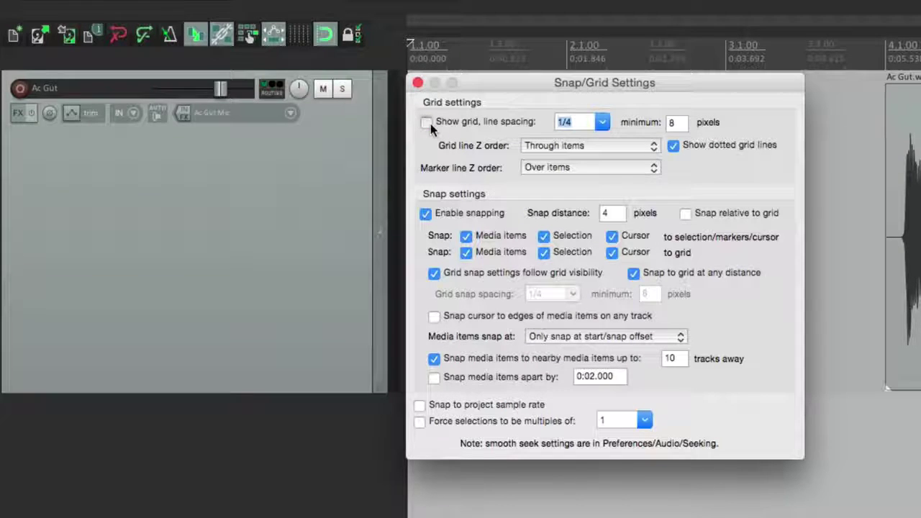
left_click(428, 124)
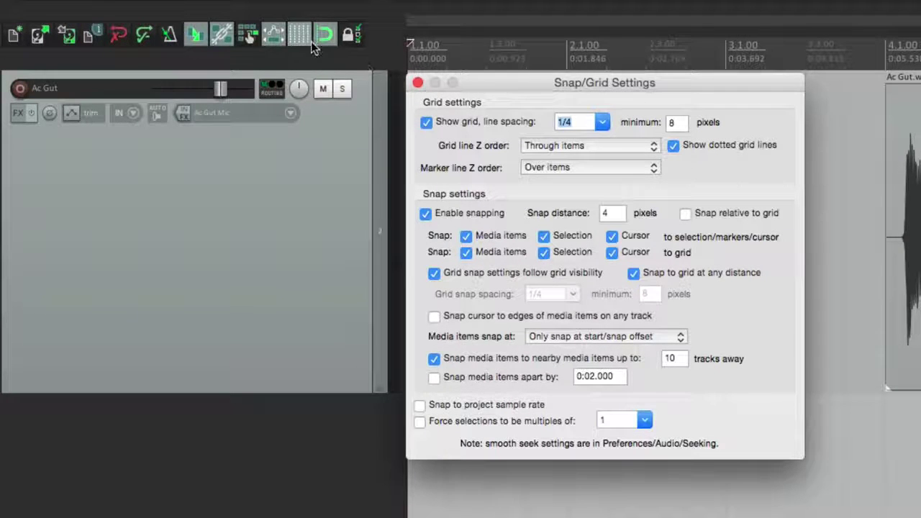
Step: Try grid line spacings of 1/8, 1/16 and 1, and set the spacing back to 1/4
left_click(601, 121)
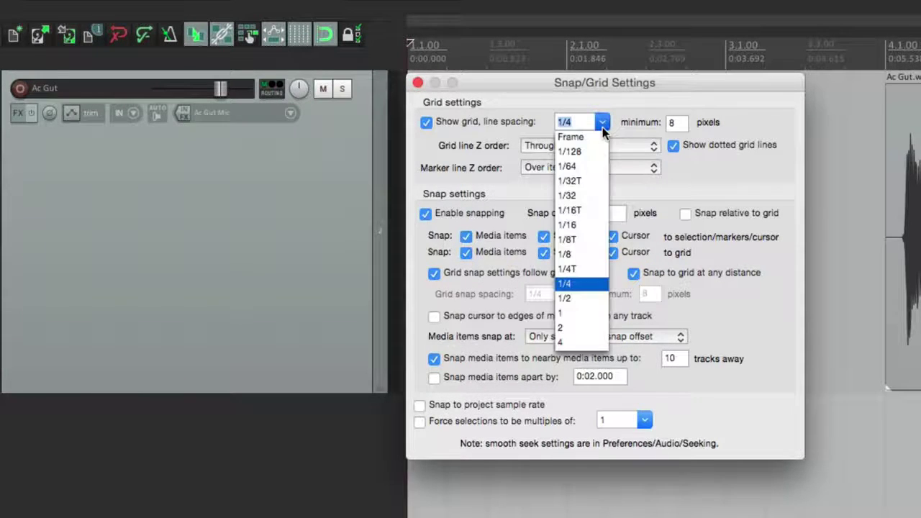
left_click(583, 252)
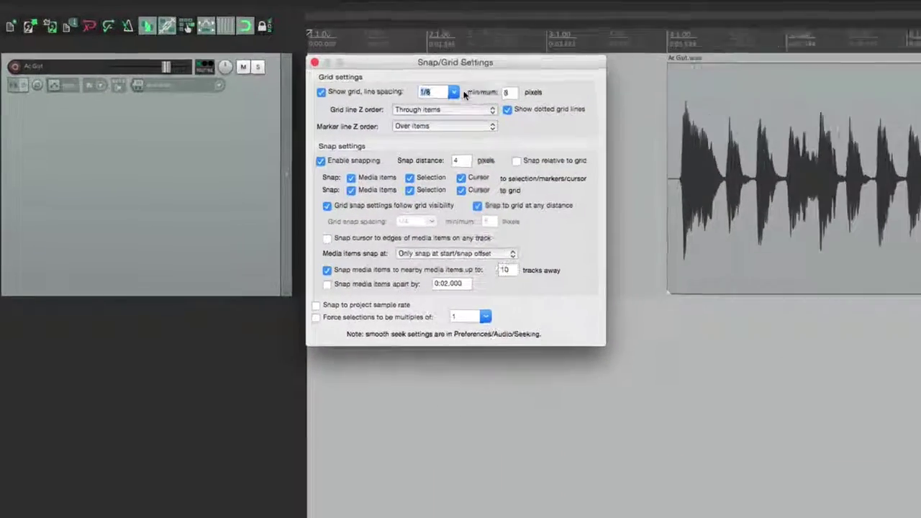
left_click(459, 92)
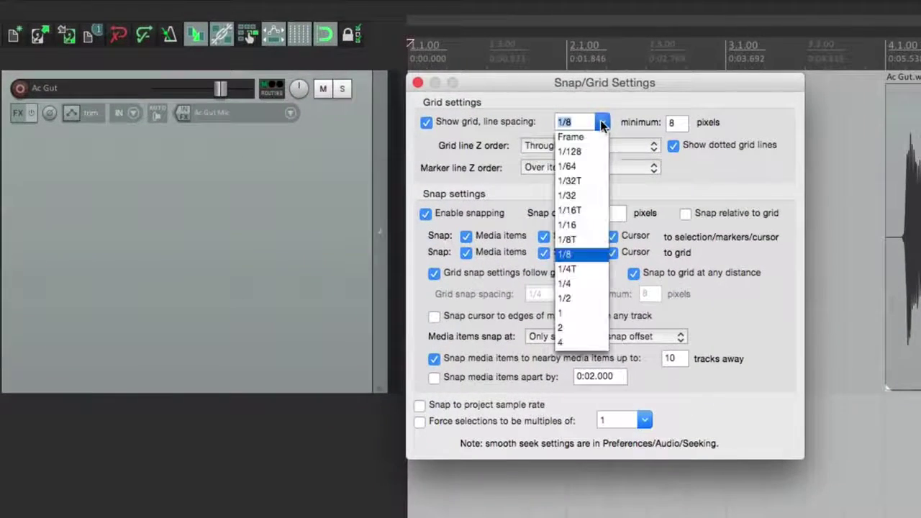
left_click(455, 165)
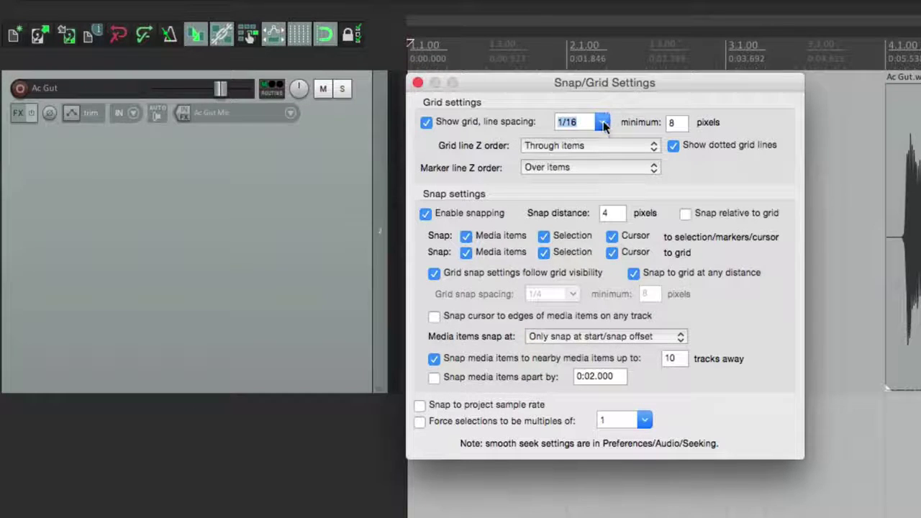
left_click(602, 122)
left_click(586, 307)
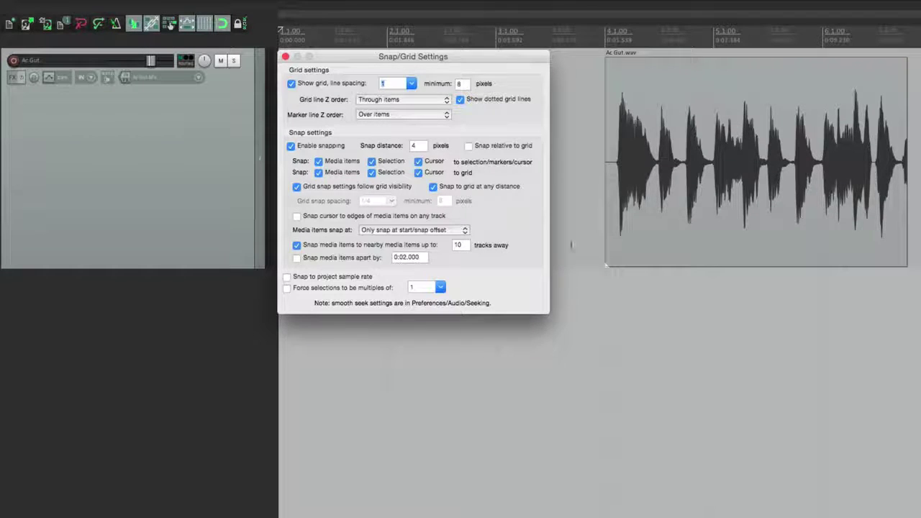
left_click(410, 84)
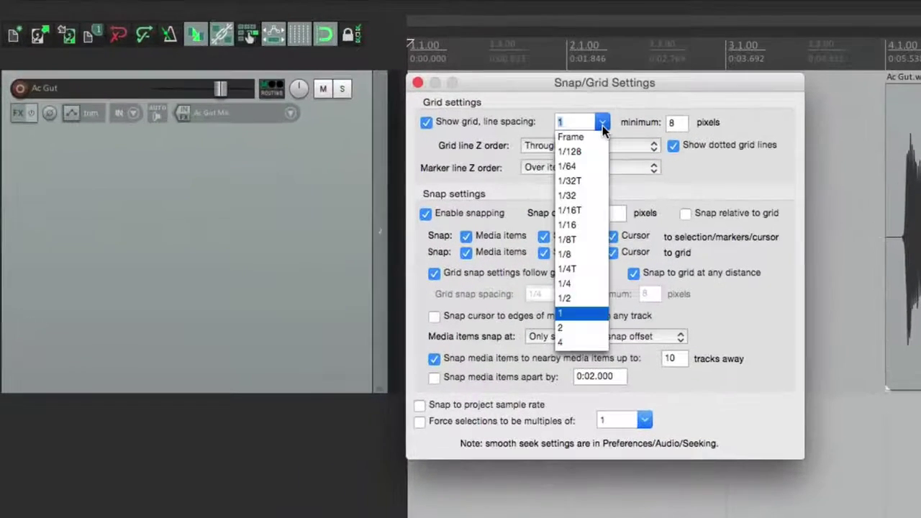
left_click(591, 282)
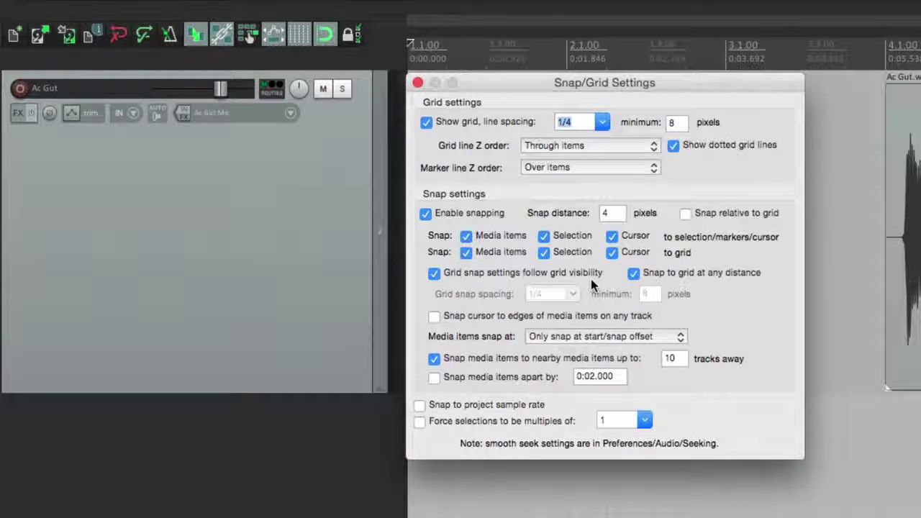
Step: Turn dotted grid lines off and on again, and try the Over items and Under items grid line Z orders before restoring Through items
left_click(672, 147)
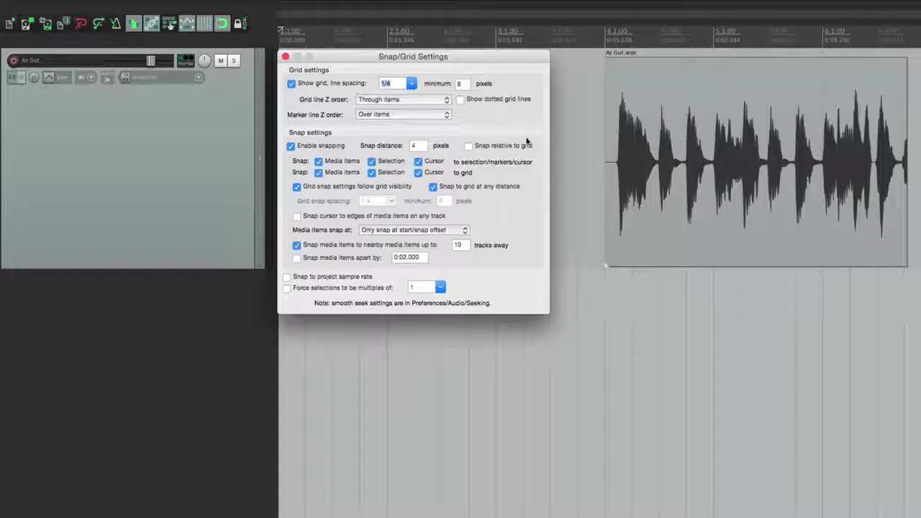
left_click(460, 100)
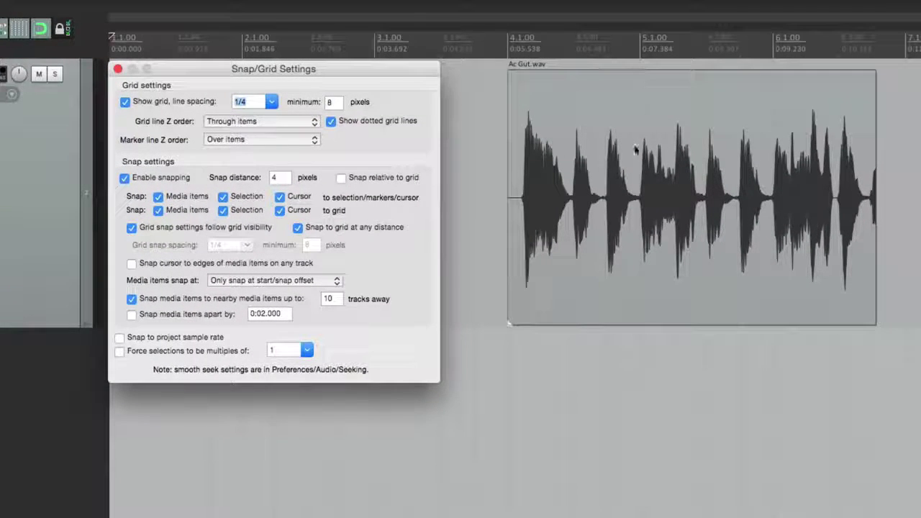
left_click(283, 119)
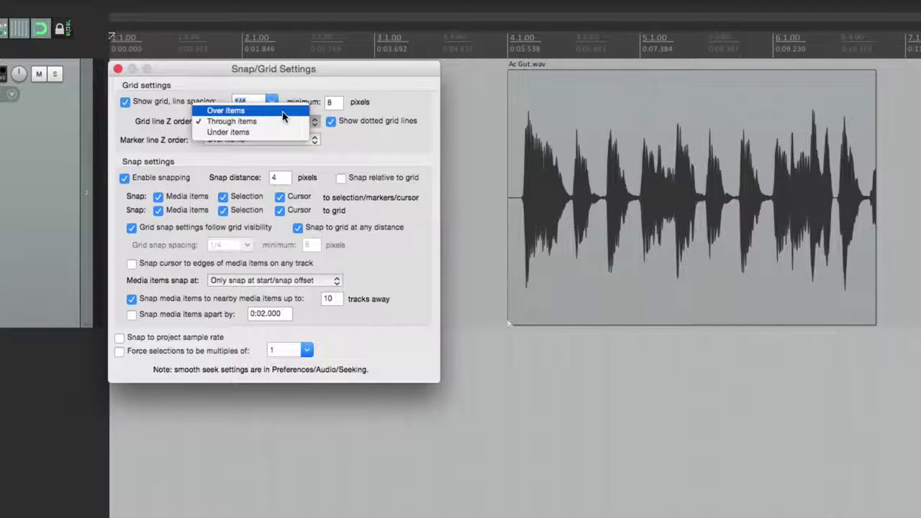
left_click(283, 109)
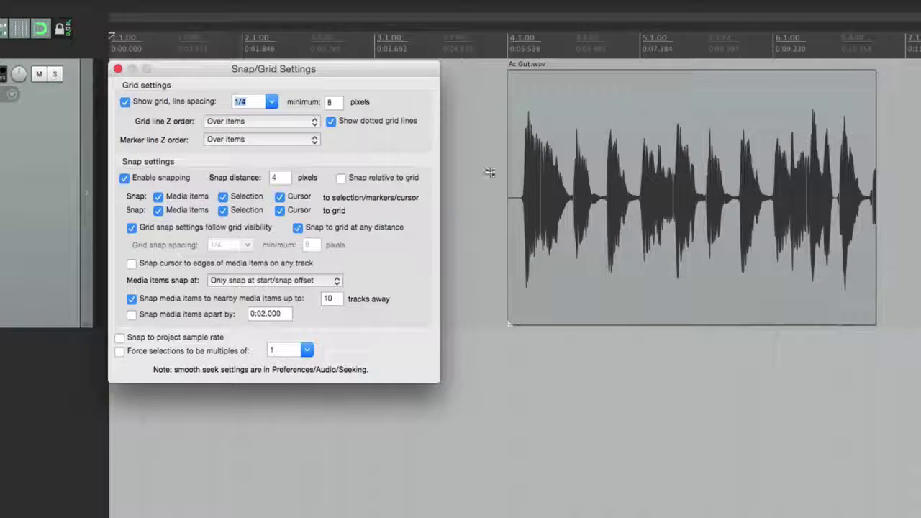
left_click(250, 121)
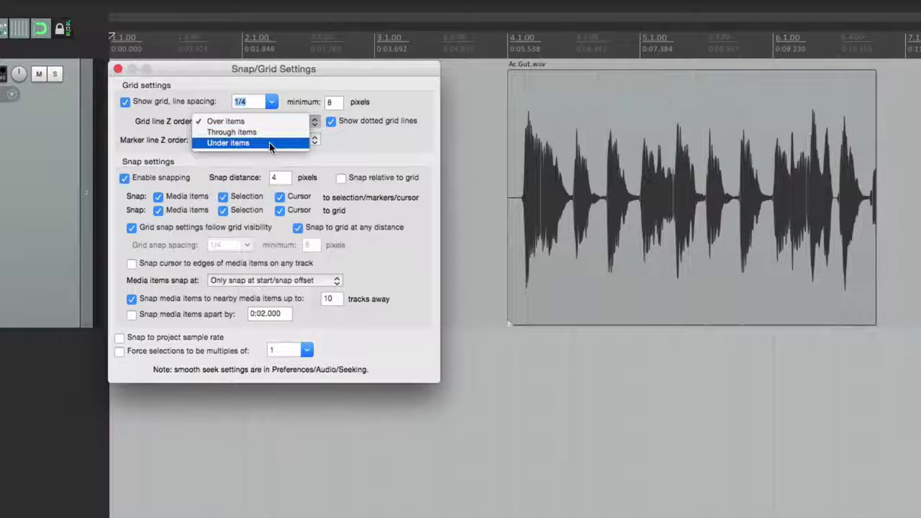
left_click(269, 142)
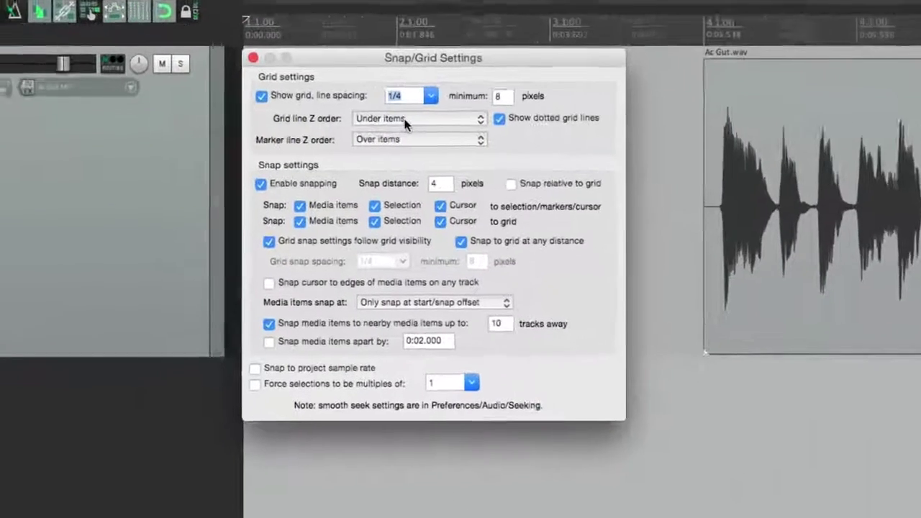
left_click(248, 122)
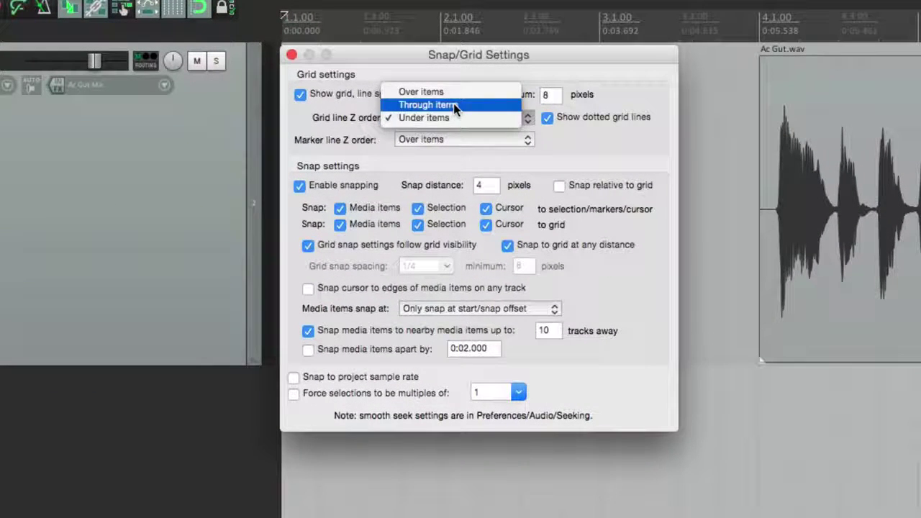
left_click(453, 105)
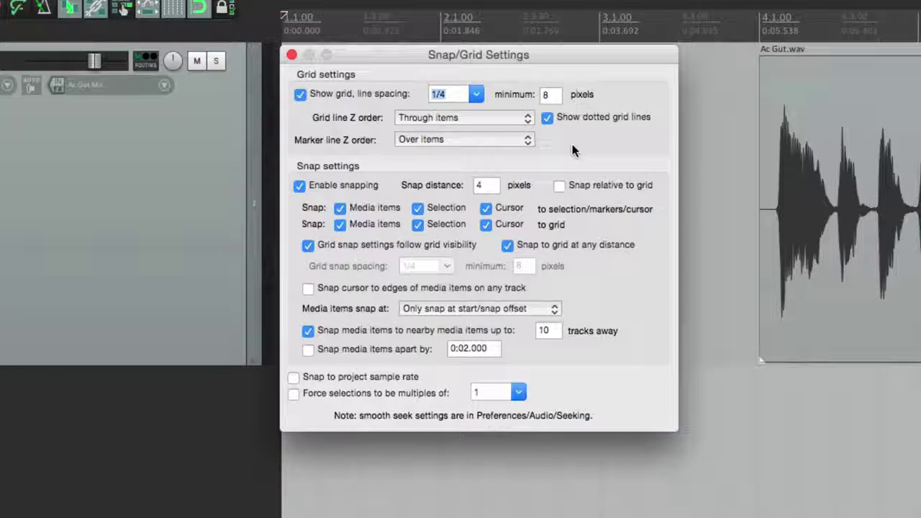
key("Escape")
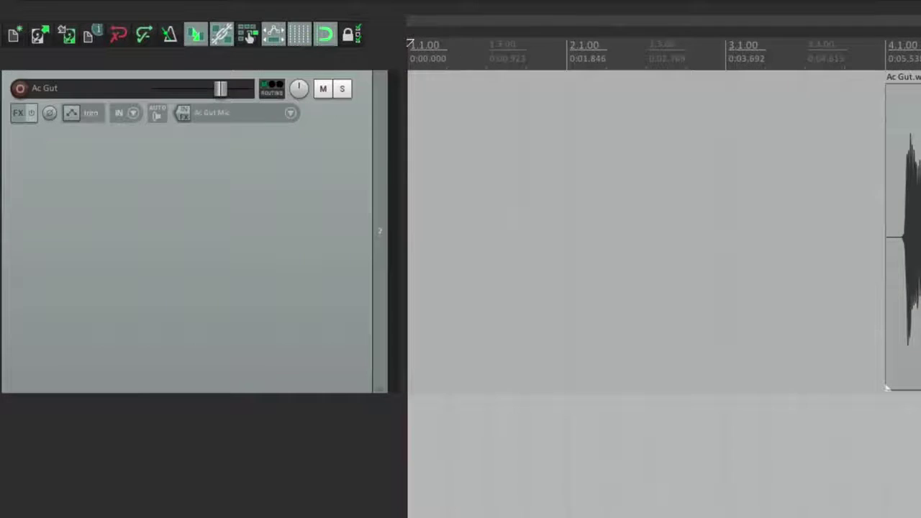
Step: Toggle snapping and move the Ac Gut.wav item along the timeline, leaving it slightly before measure 4.1.00 with snapping off
left_click(328, 40)
left_click(328, 41)
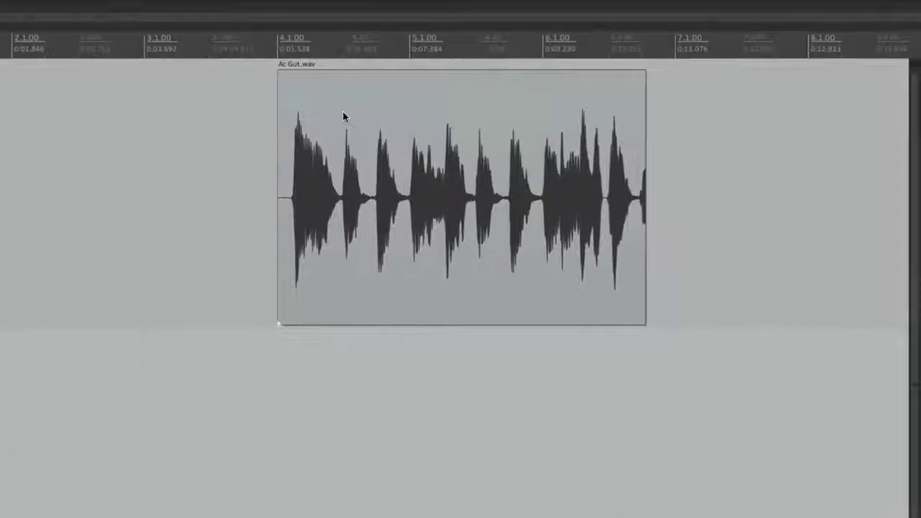
mouse_move(658, 93)
left_mouse_down()
mouse_move(687, 97)
mouse_move(663, 98)
left_mouse_up()
left_click_drag(348, 115, 333, 145)
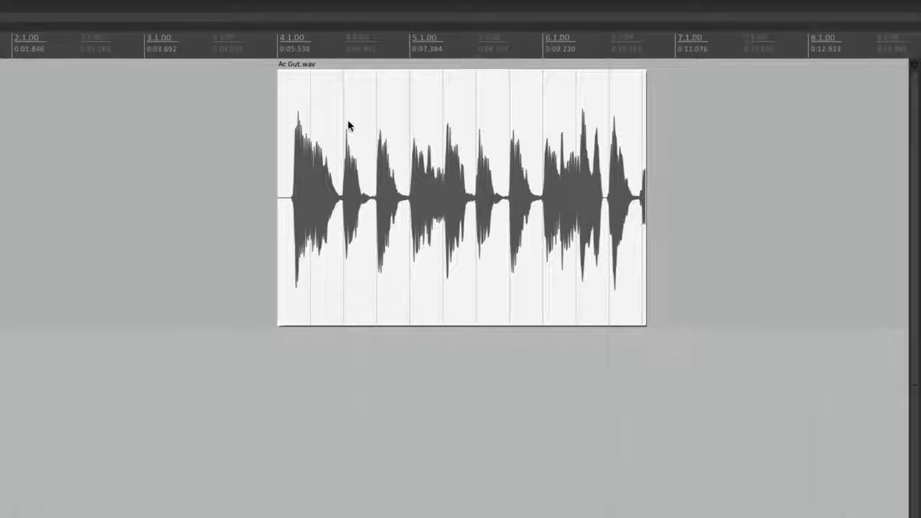
mouse_move(347, 126)
left_mouse_down()
mouse_move(364, 135)
mouse_move(293, 143)
mouse_move(384, 138)
mouse_move(252, 144)
mouse_move(349, 141)
left_mouse_up()
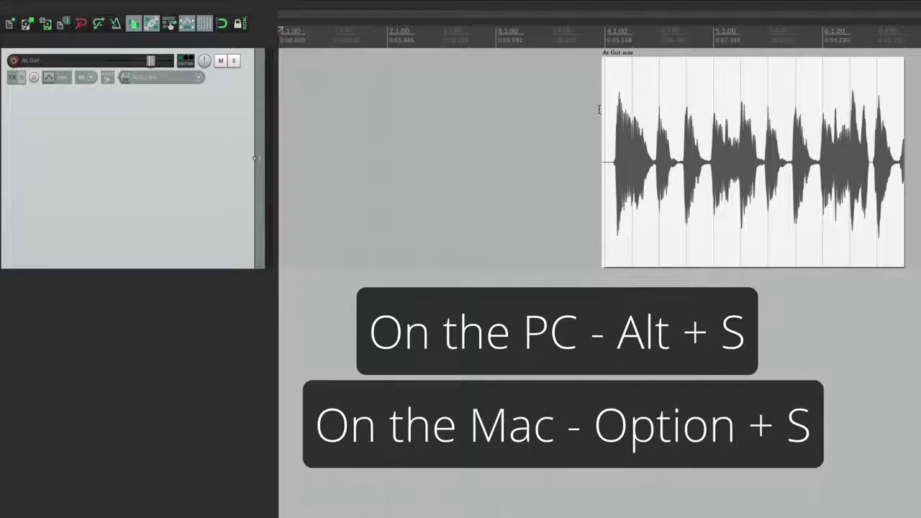
Step: Enable snapping to move the Ac Gut.wav item onto measure 4.1.00, and disable it again to move the item freely
key("alt+s")
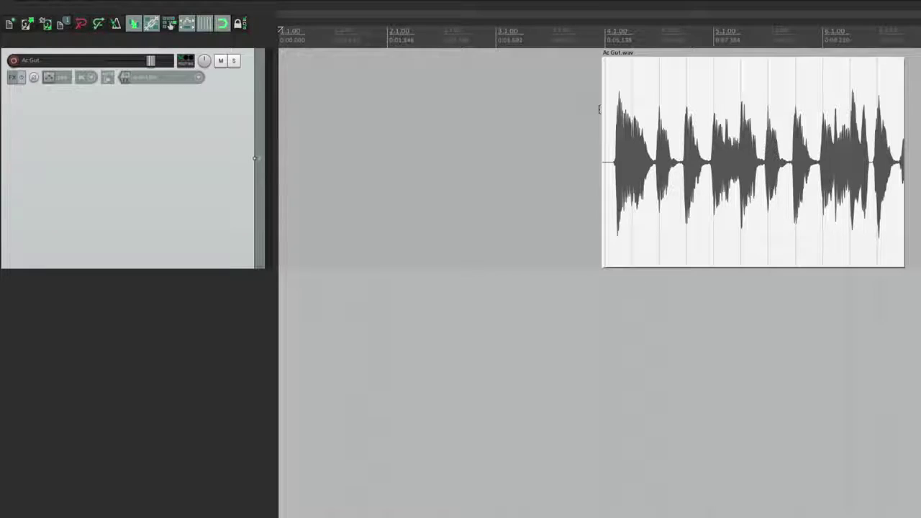
mouse_move(626, 102)
left_mouse_down()
mouse_move(739, 102)
mouse_move(634, 107)
left_mouse_up()
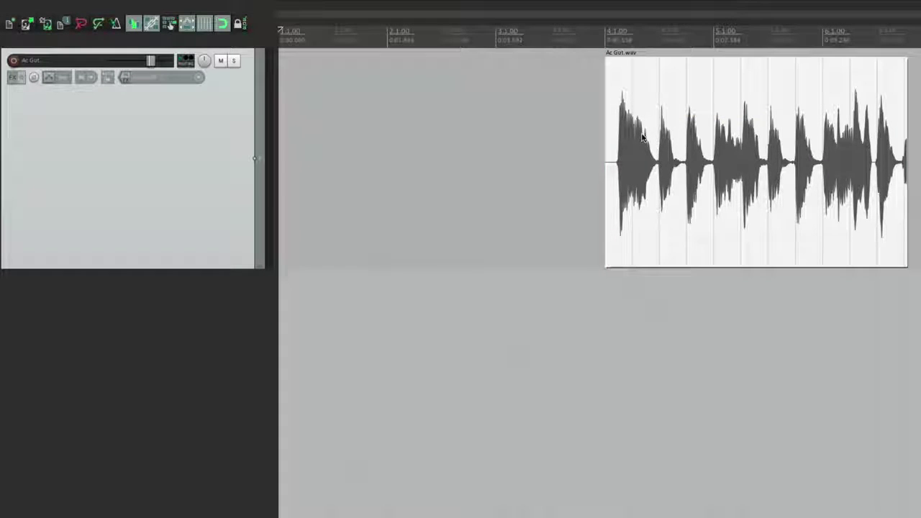
key("alt+s")
mouse_move(664, 136)
left_mouse_down()
mouse_move(679, 123)
mouse_move(729, 128)
mouse_move(644, 130)
mouse_move(736, 128)
mouse_move(672, 129)
left_mouse_up()
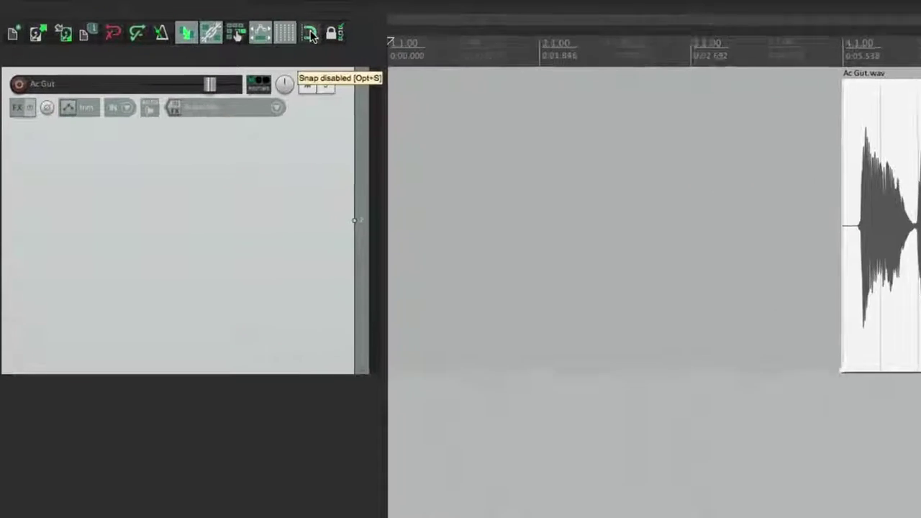
Step: Enable snapping in the Snap/Grid settings and move the Ac Gut.wav item along the grid
right_click(221, 29)
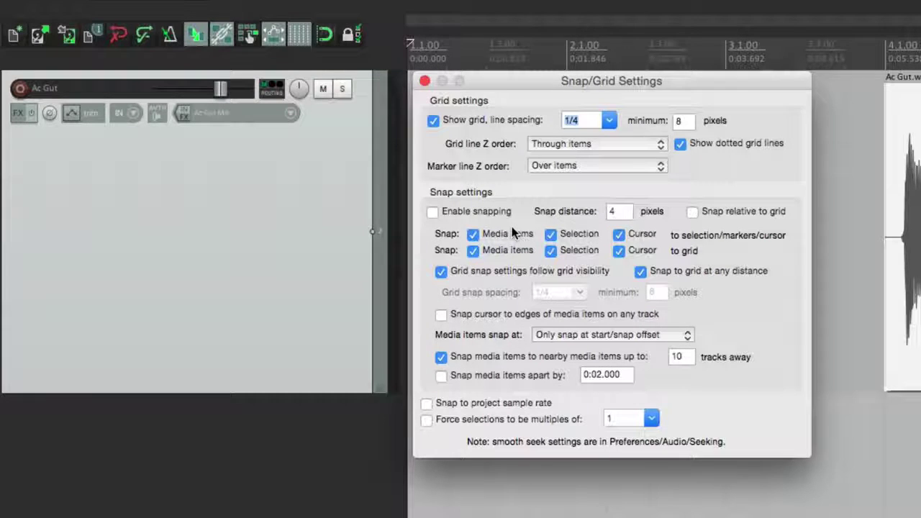
left_click(433, 212)
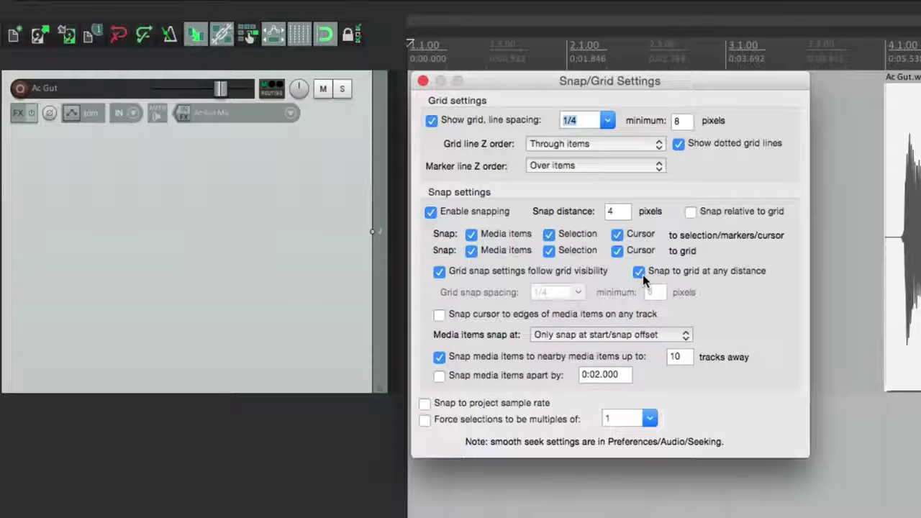
key("Escape")
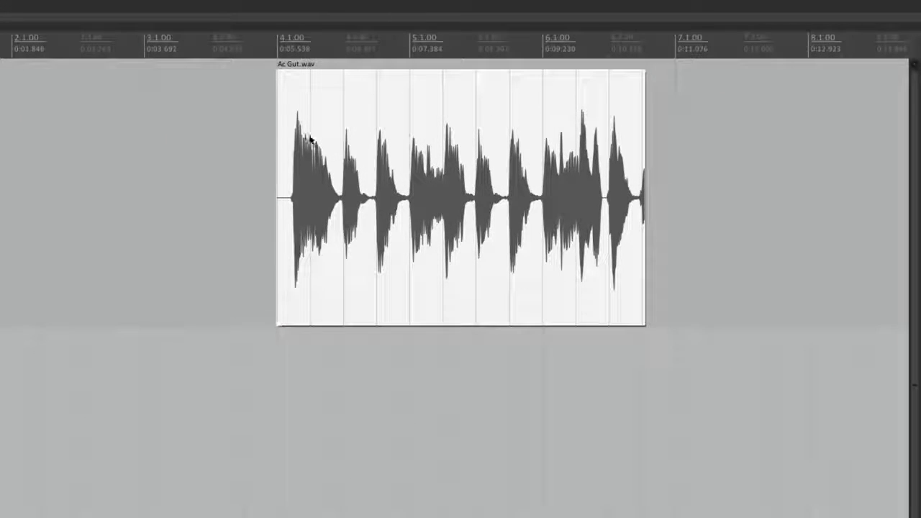
left_click_drag(310, 139, 358, 141)
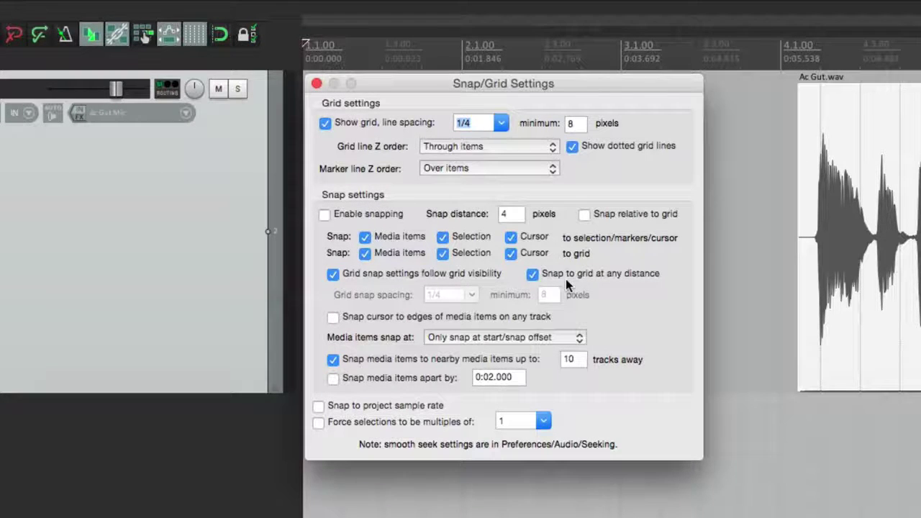
Step: Turn off snapping to the grid at any distance and enable snapping in the Snap/Grid settings
left_click(533, 274)
left_click(326, 214)
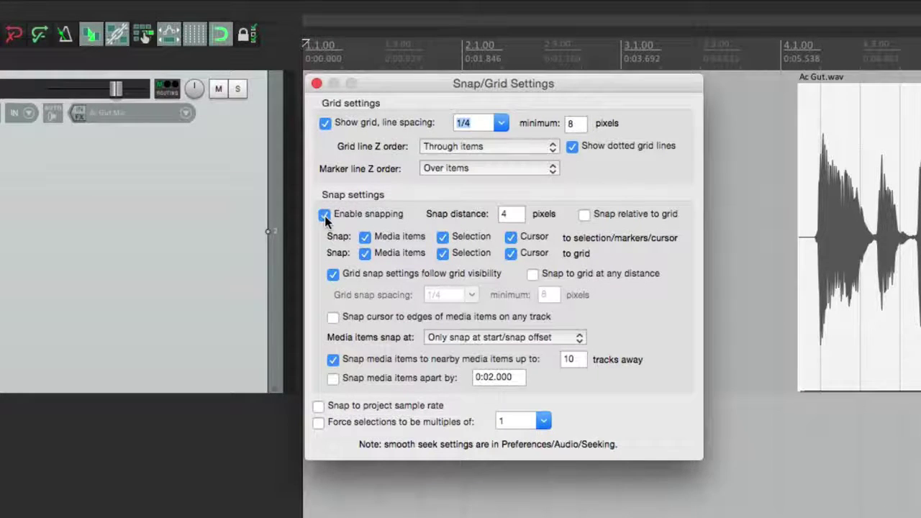
key("Escape")
Step: Move the Ac Gut.wav item slightly before measure 4.1.00 so that its first transient lines up with that grid line
left_click_drag(878, 164, 872, 174)
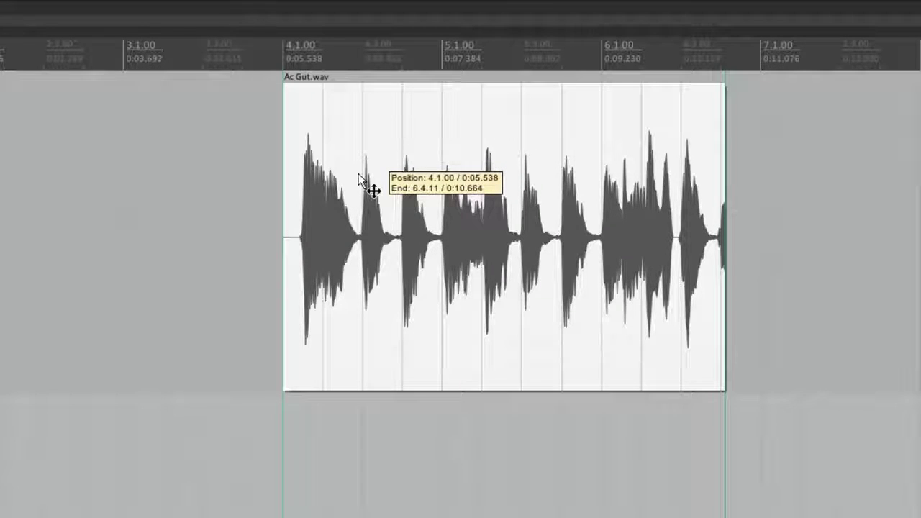
left_click_drag(359, 180, 362, 190)
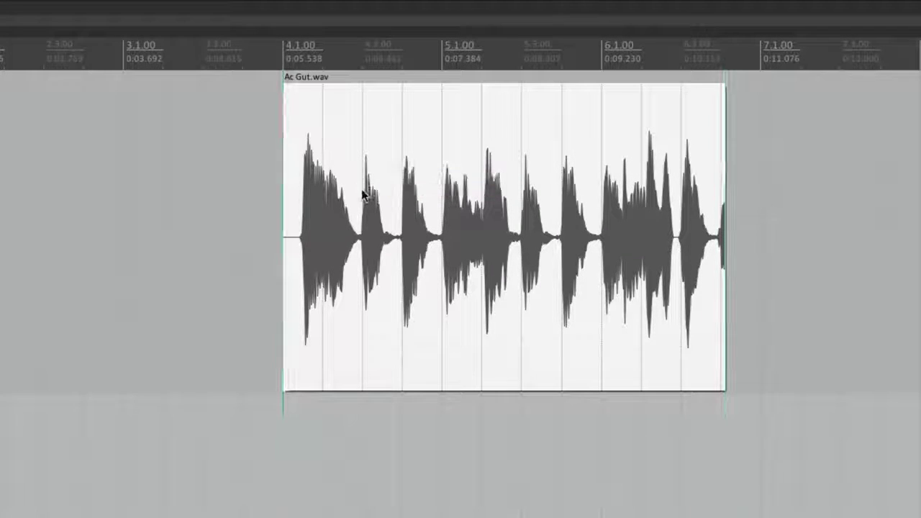
left_click_drag(351, 141, 329, 148)
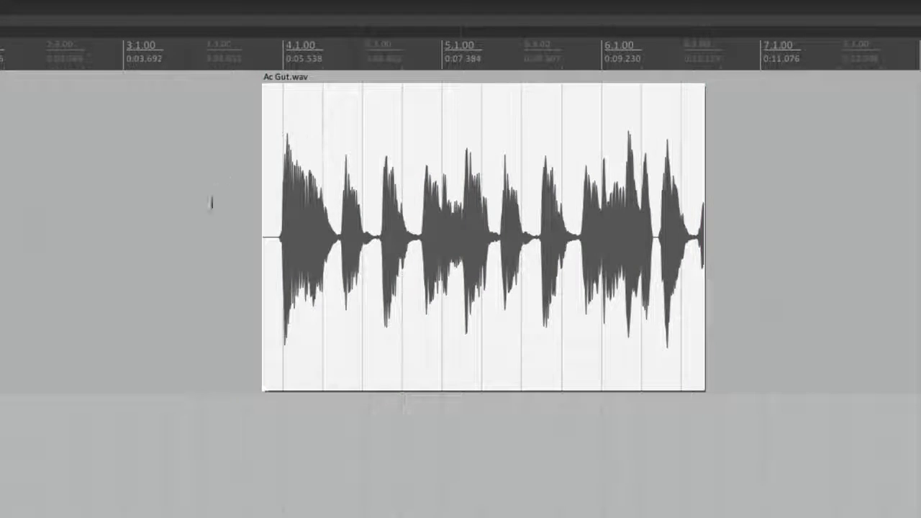
Step: Move the Ac Gut.wav item so that its start snaps to measure 4.1.00
scroll(212, 200, "up", 3)
left_click_drag(403, 175, 464, 186)
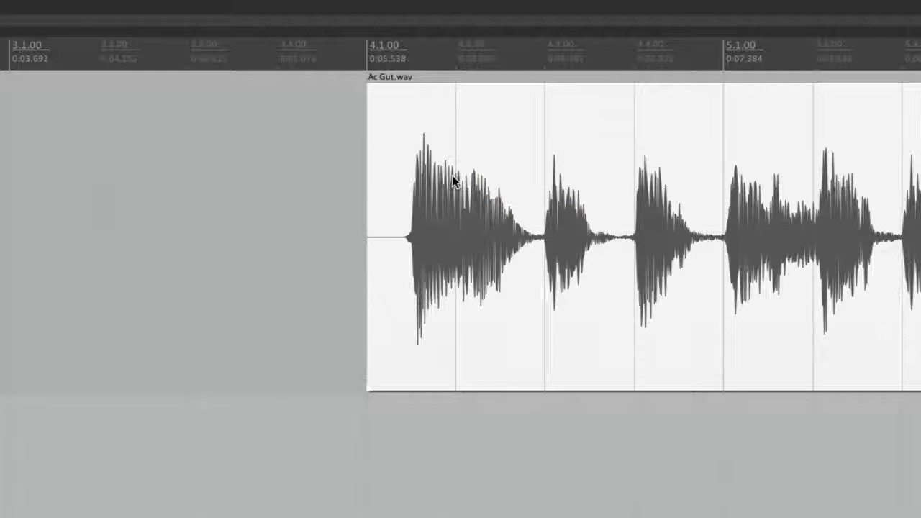
left_click_drag(430, 165, 443, 202)
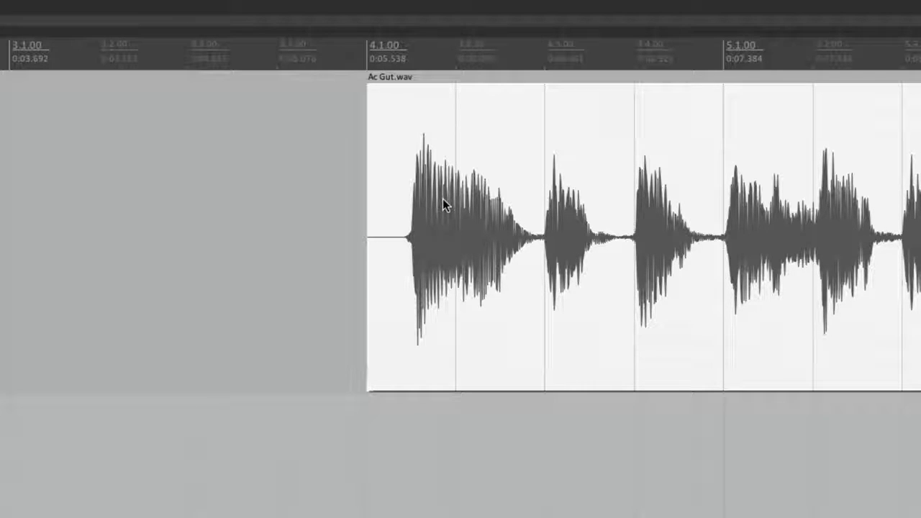
Step: Check the snap distance in the Snap/Grid settings and move the Ac Gut.wav item slightly past measure 4.1.00
key("alt+l")
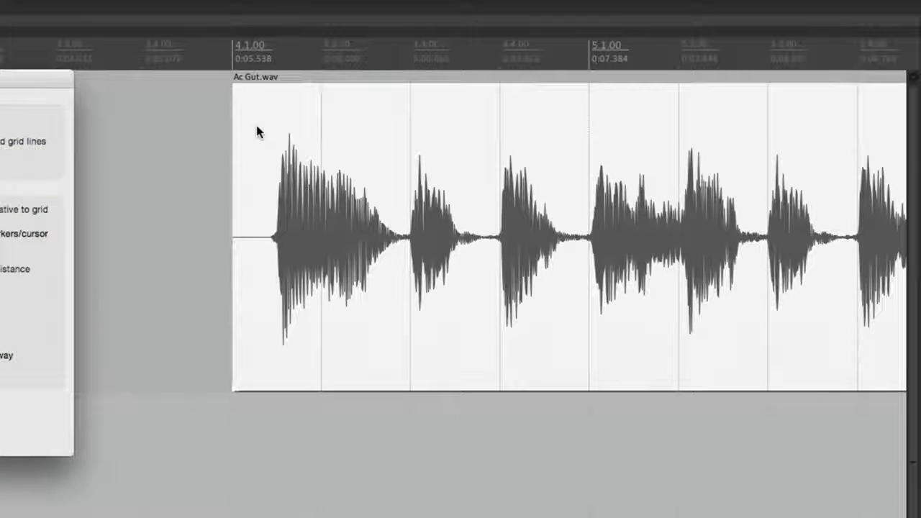
mouse_move(255, 131)
left_mouse_down()
mouse_move(277, 127)
mouse_move(260, 133)
left_mouse_up()
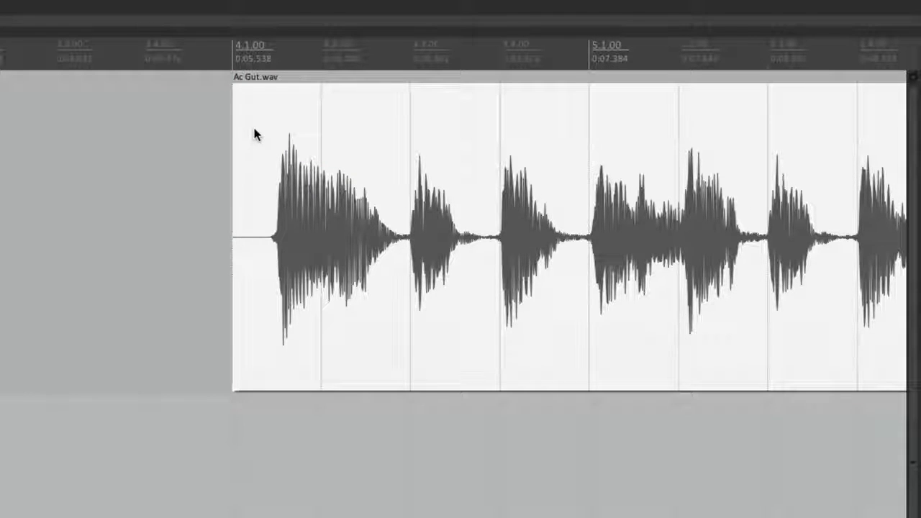
mouse_move(254, 128)
left_mouse_down()
mouse_move(290, 119)
mouse_move(272, 127)
left_mouse_up()
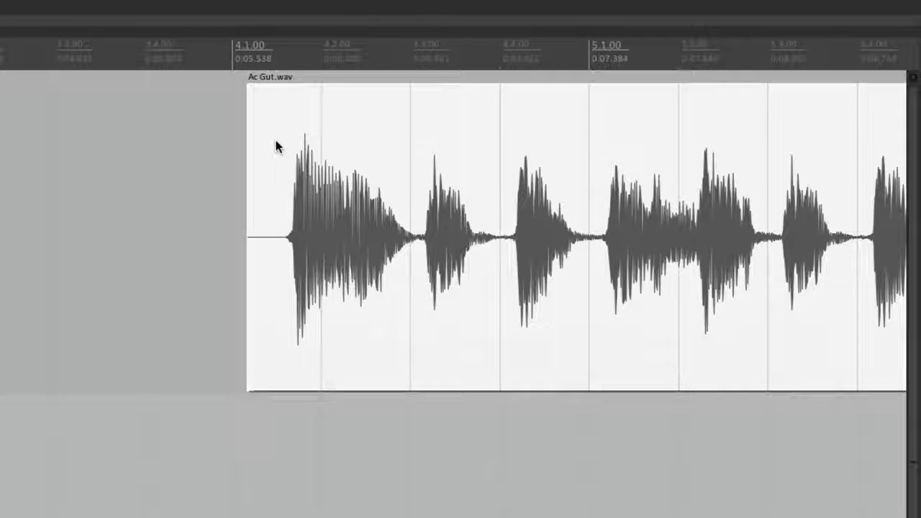
Step: Set the snap distance to 8 pixels and move the Ac Gut.wav item back onto measure 4.1.00
key("alt+l")
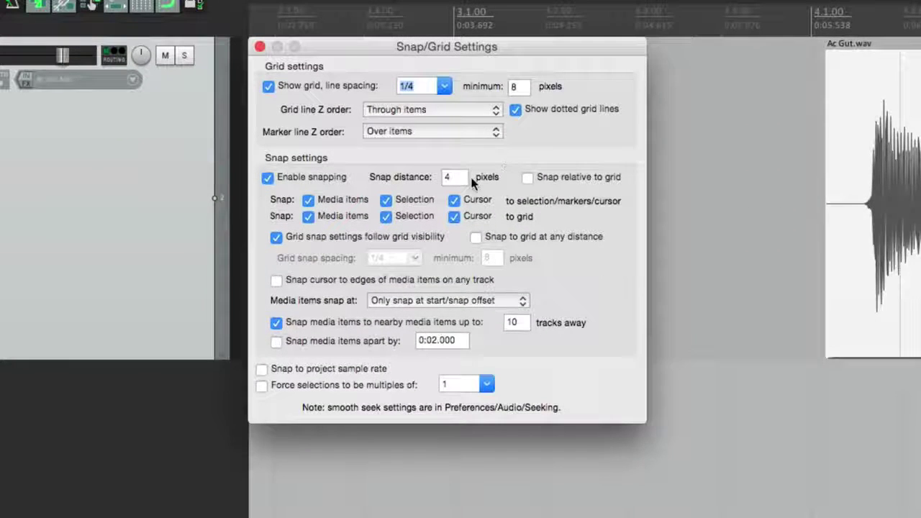
double_click(457, 177)
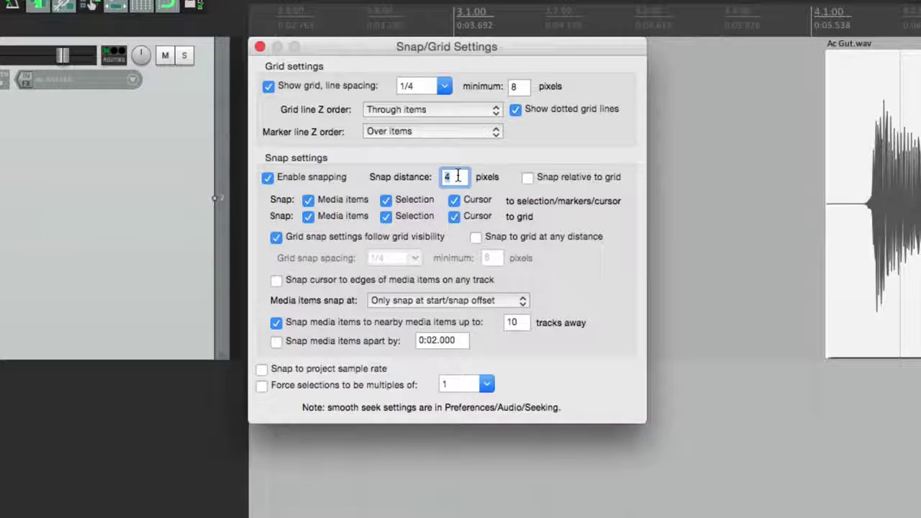
type("8")
key("Return")
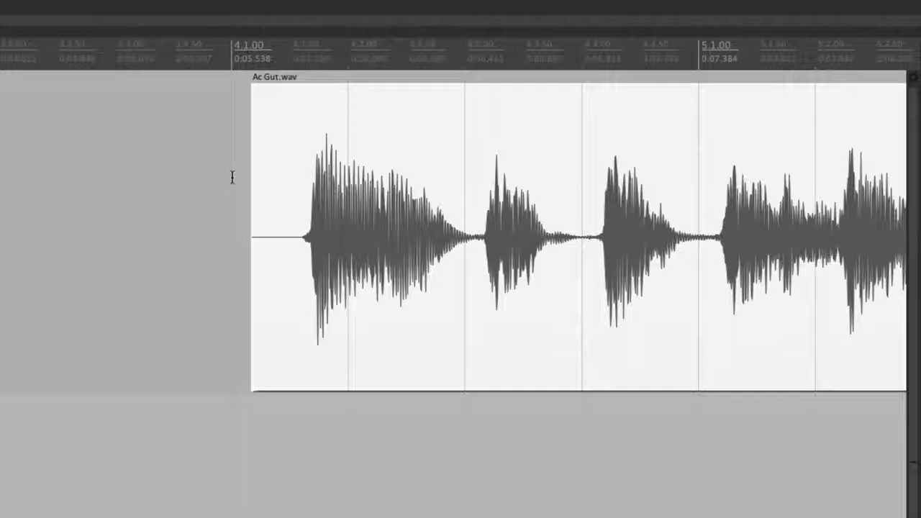
left_click_drag(311, 163, 300, 197)
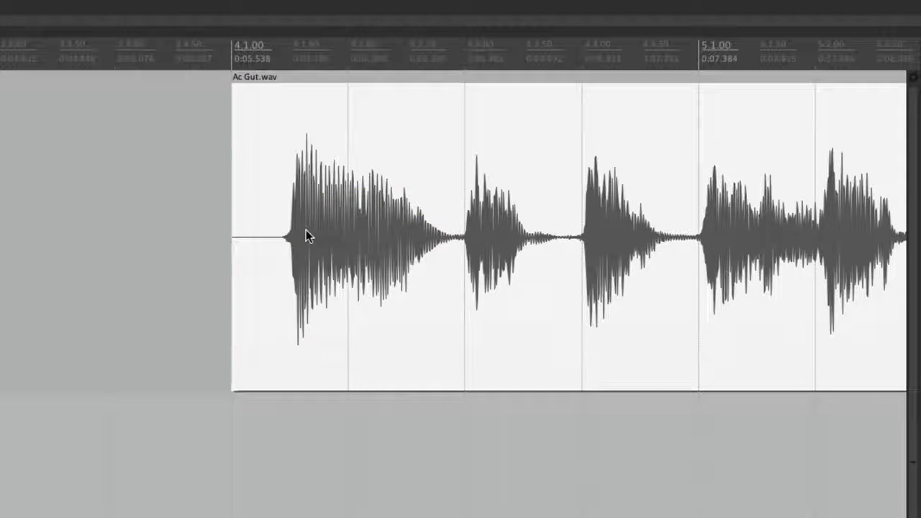
Step: Set the snap distance to 25 pixels and try moving the Ac Gut.wav item around measure 4.1.00
key("alt+l")
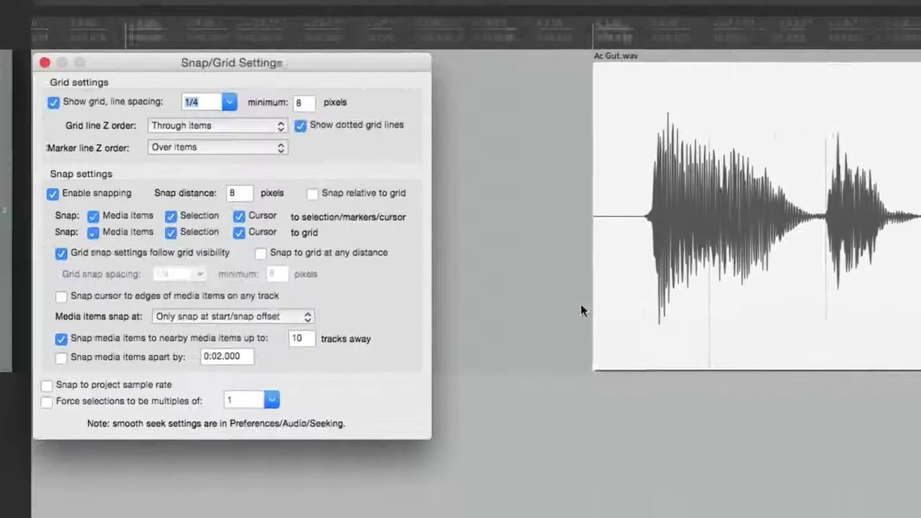
double_click(460, 181)
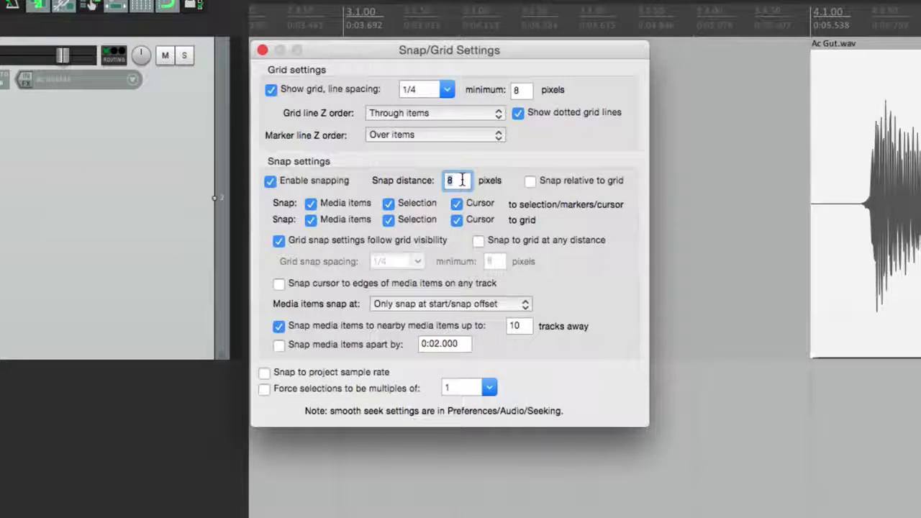
type("25")
key("Return")
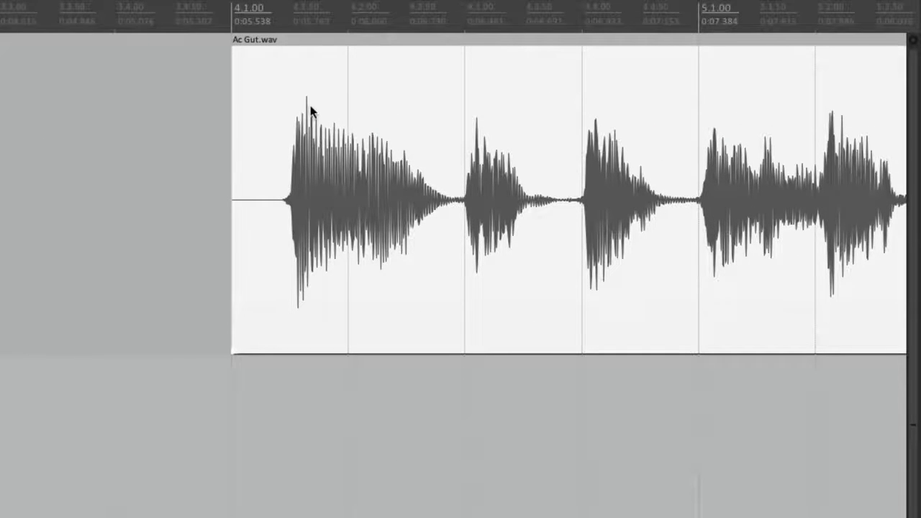
left_click_drag(282, 121, 298, 176)
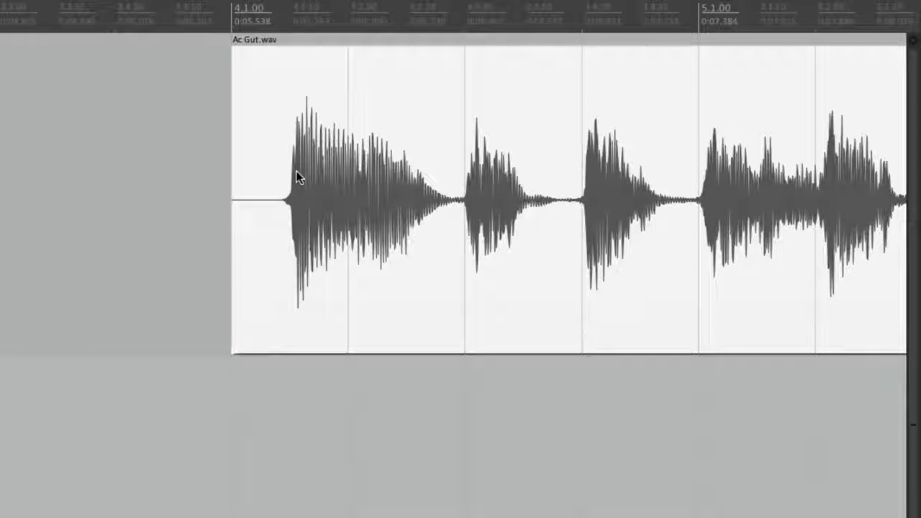
Step: Set the snap distance to 8 pixels, enable snapping to the grid at any distance, and move the Ac Gut.wav item along the grid
key("alt+l")
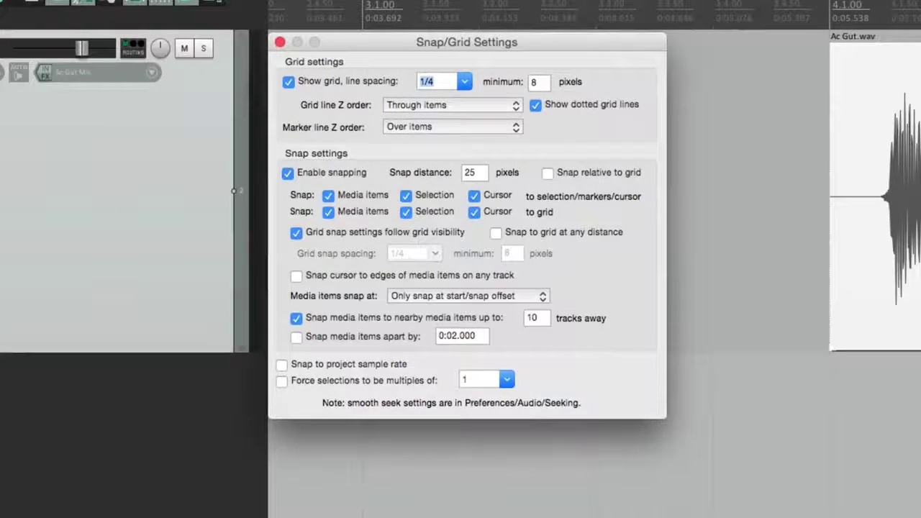
double_click(475, 173)
type("8")
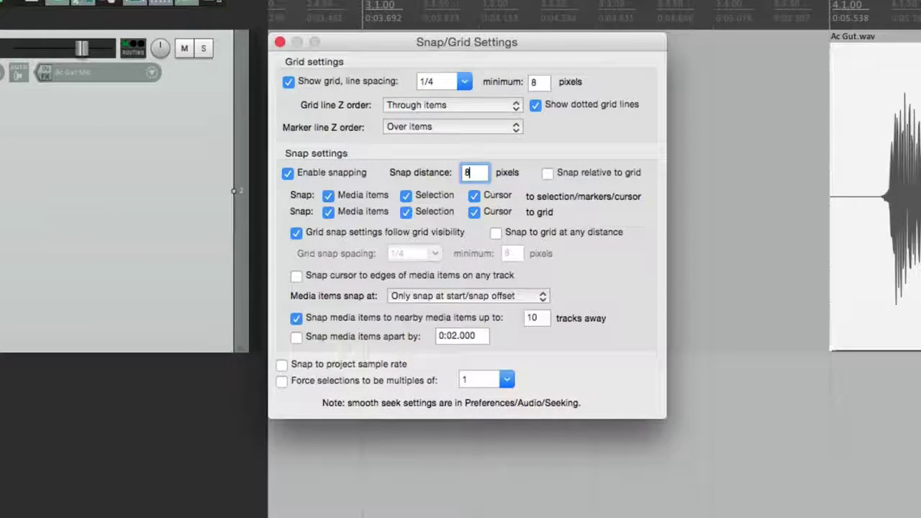
left_click(523, 232)
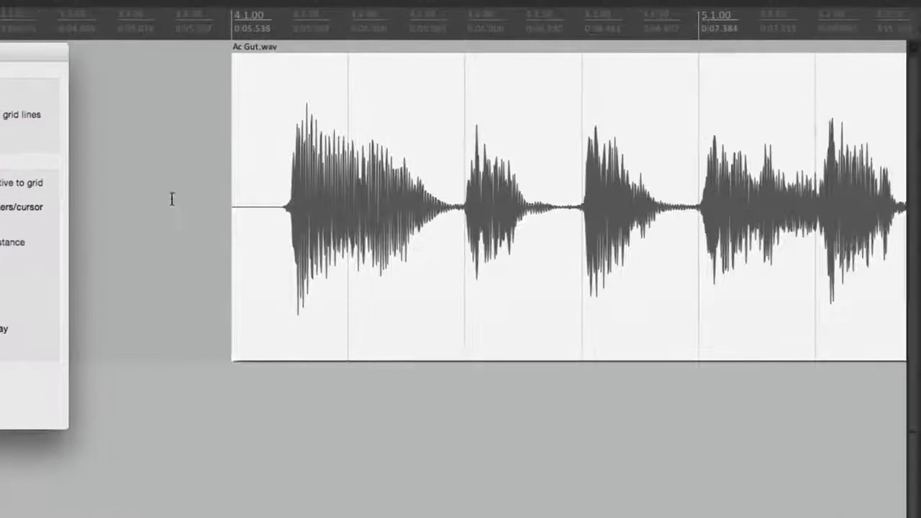
left_click_drag(263, 144, 358, 134)
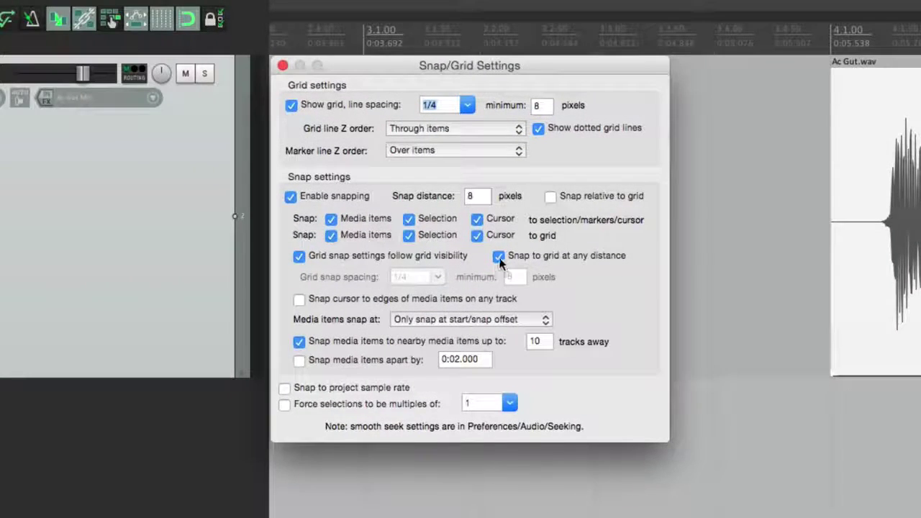
Step: Turn off snapping to the grid at any distance and move the Ac Gut.wav item around measure 4.1.00, leaving its start there
left_click(499, 259)
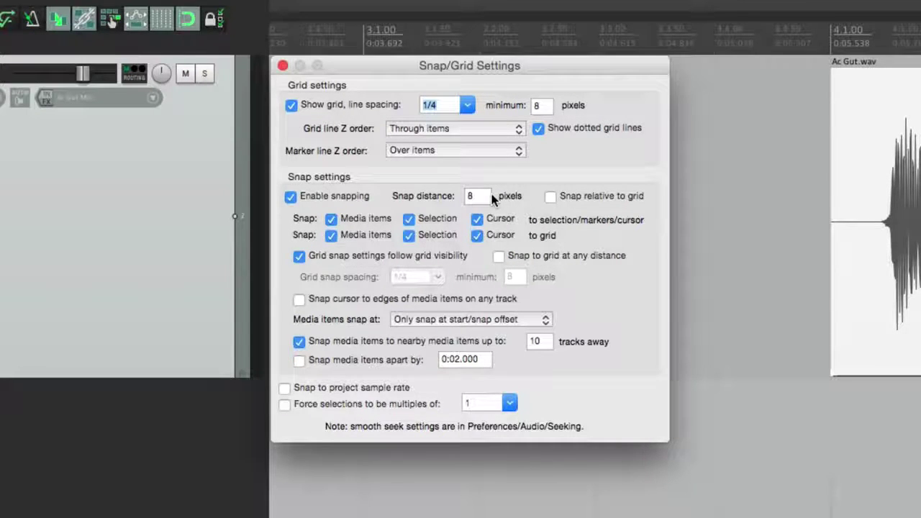
key("Escape")
left_click_drag(886, 148, 912, 173)
left_click_drag(313, 173, 291, 175)
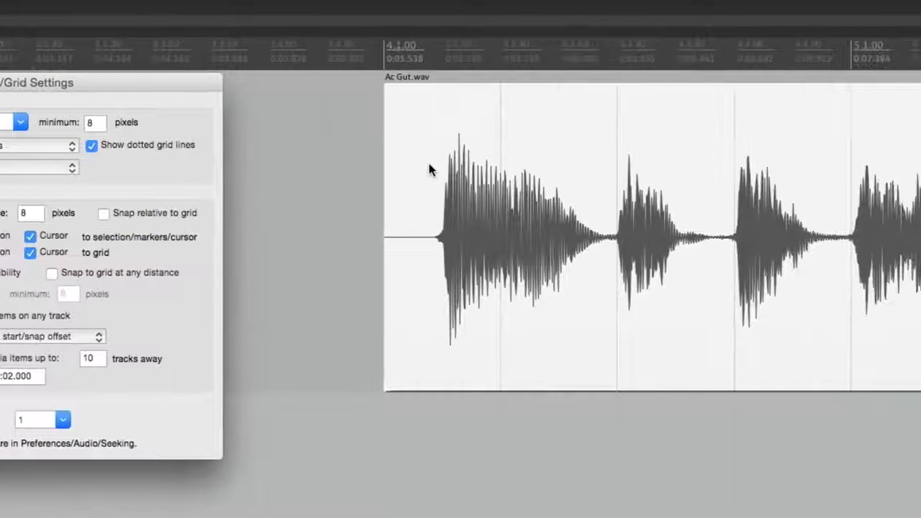
Step: Move the Ac Gut.wav item earlier until its first transient lines up closely with the grid line at measure 4.1.00
left_click_drag(626, 169, 574, 184)
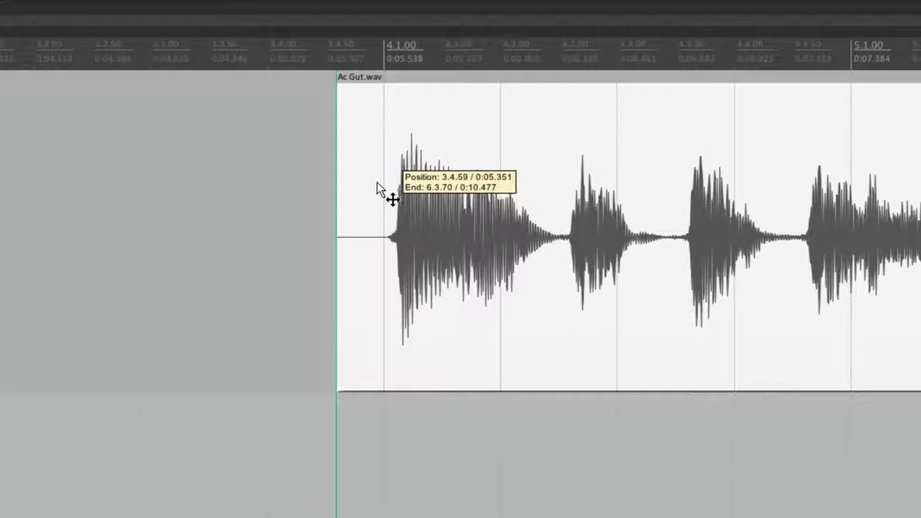
left_click_drag(377, 182, 380, 211)
key("h")
key("h")
left_click_drag(470, 158, 403, 161)
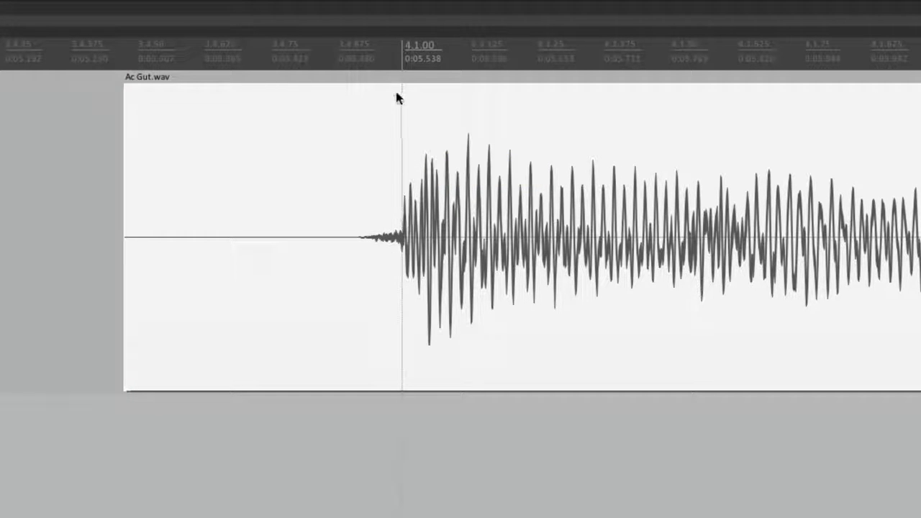
Step: Move the Ac Gut.wav item so that its start snaps to 4.3.00, and undo the move
scroll(413, 238, "down", 6)
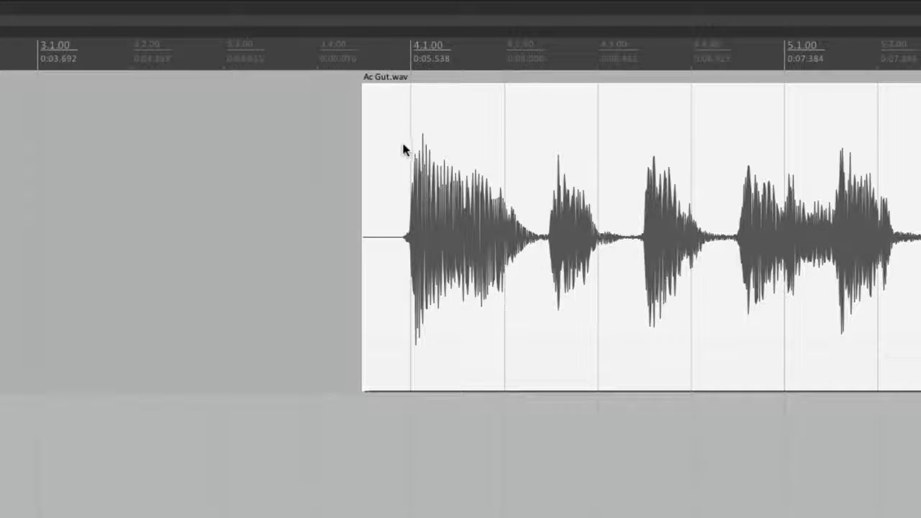
left_click_drag(395, 144, 638, 141)
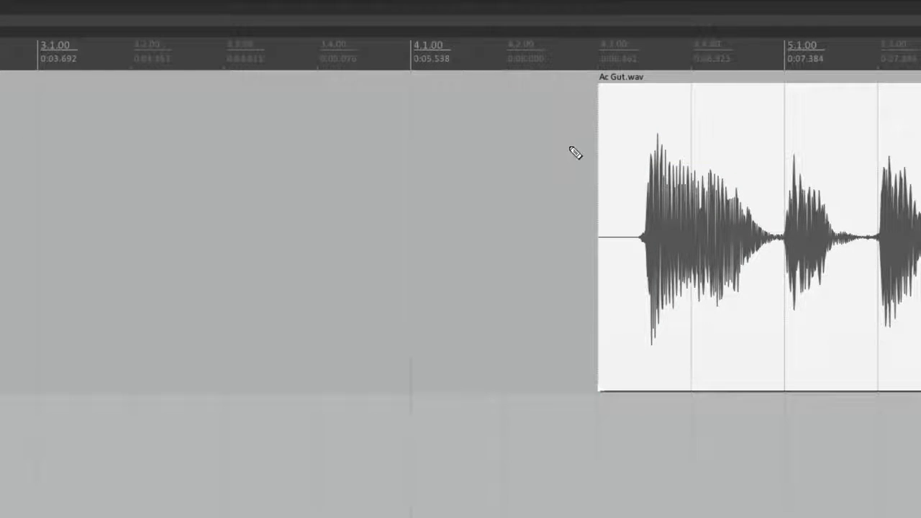
key("ctrl+z")
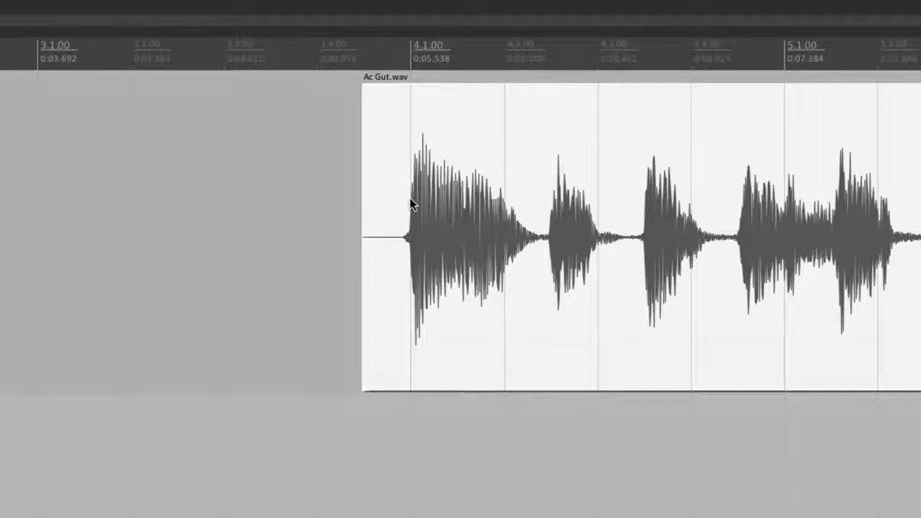
Step: Enable snapping relative to the grid and move the Ac Gut.wav item three beats later, with its first transient on 4.4.00
key("alt+l")
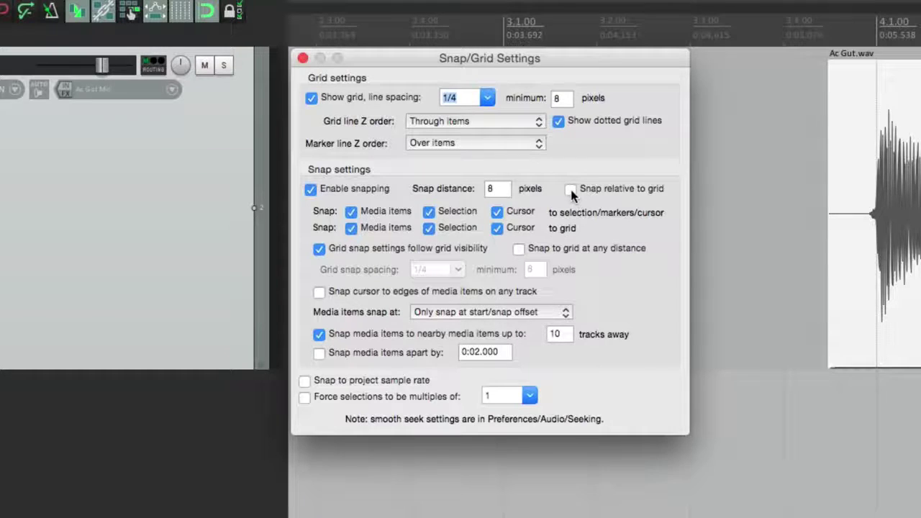
left_click(570, 188)
key("Escape")
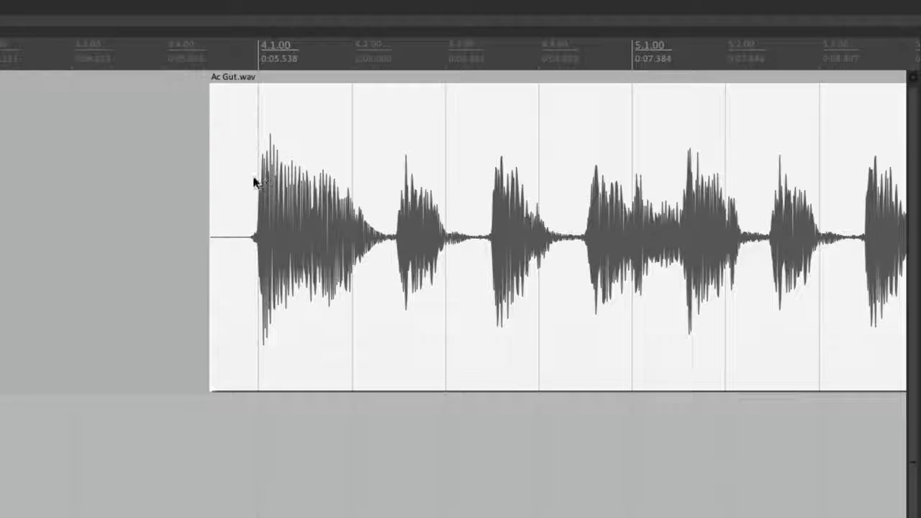
left_click_drag(256, 144, 447, 142)
key("ctrl+z")
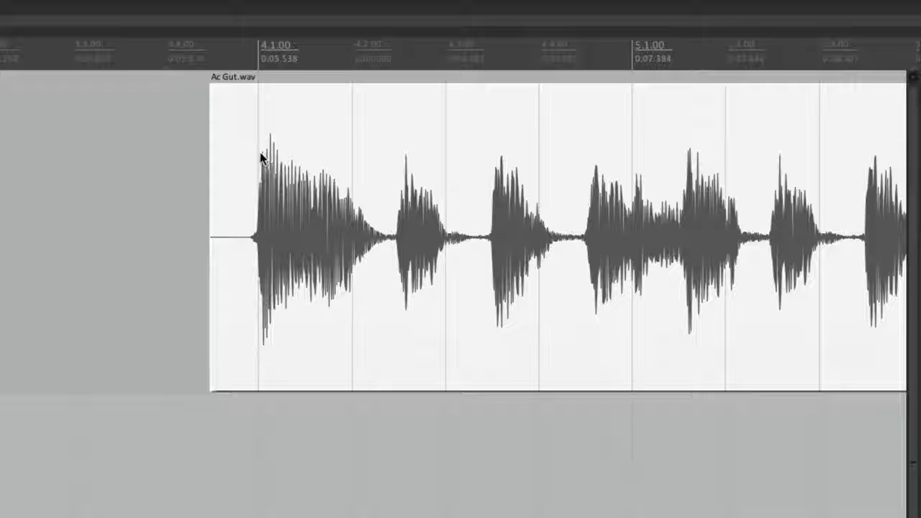
left_click_drag(266, 159, 529, 175)
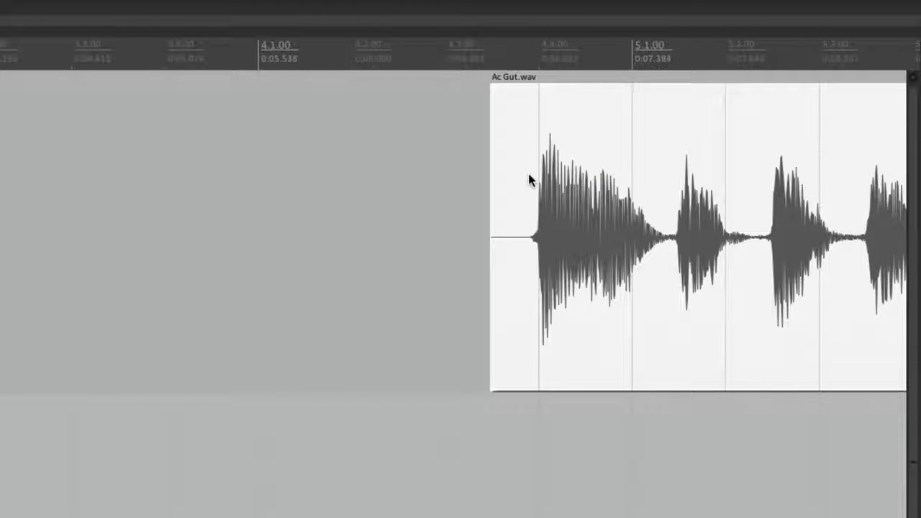
Step: Turn off snapping relative to the grid and, with the grid hidden, move the Ac Gut.wav item slightly before measure 4.1.00
key("alt+l")
left_click(534, 192)
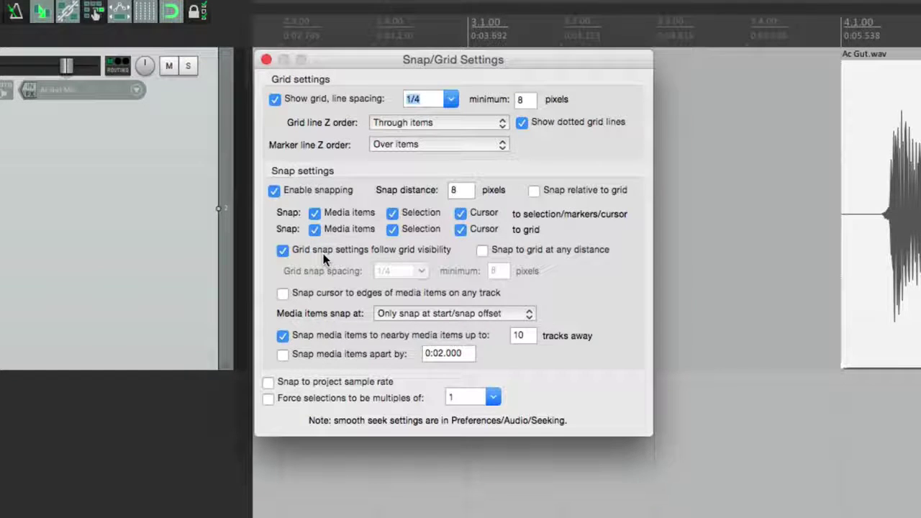
key("Escape")
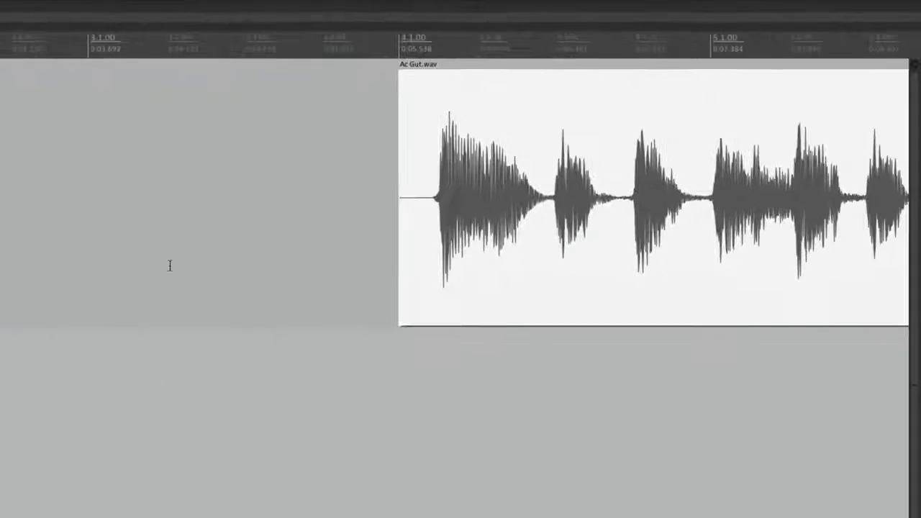
left_click_drag(444, 150, 410, 267)
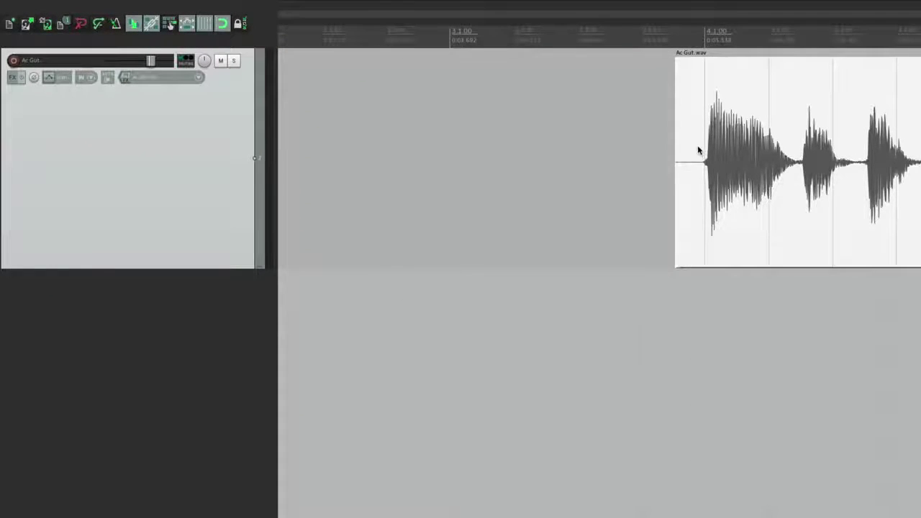
Step: Snap the Ac Gut.wav item onto measure 4.1.00 with the grid shown, and move it freely with the grid hidden
left_click_drag(698, 151, 722, 151)
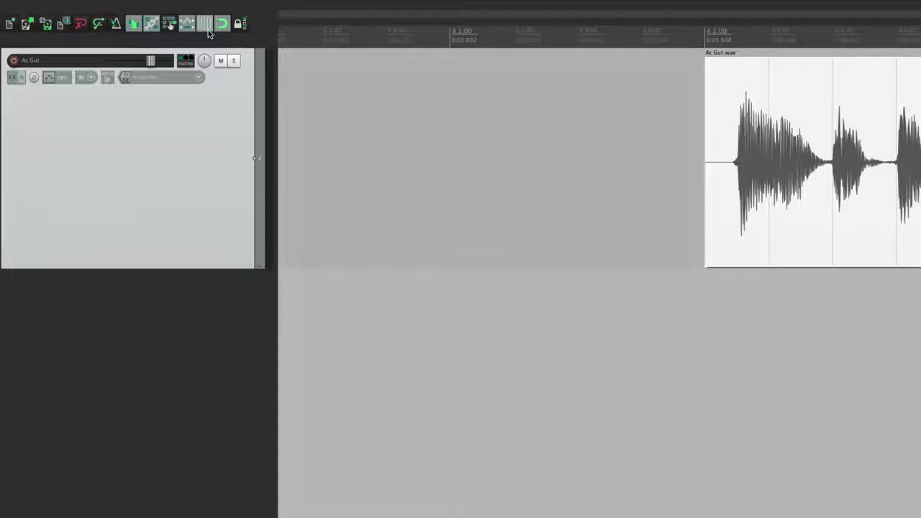
left_click_drag(762, 173, 731, 188)
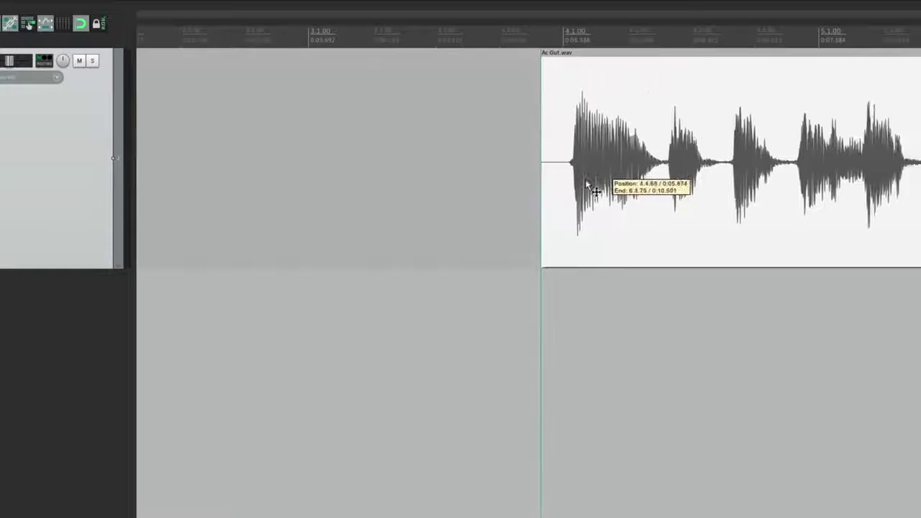
left_click_drag(586, 184, 611, 196)
Step: Turn off the option that makes grid snap settings follow grid visibility in the Snap/Grid settings
key("alt+l")
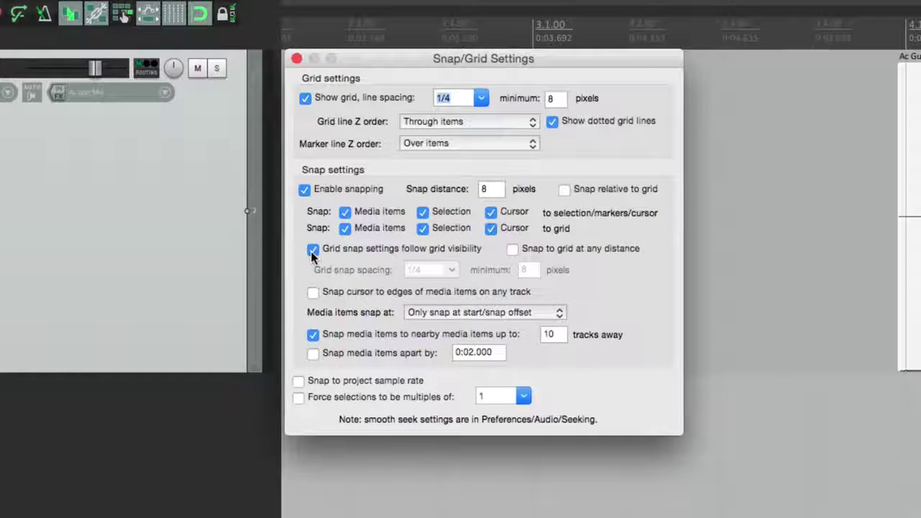
left_click(312, 250)
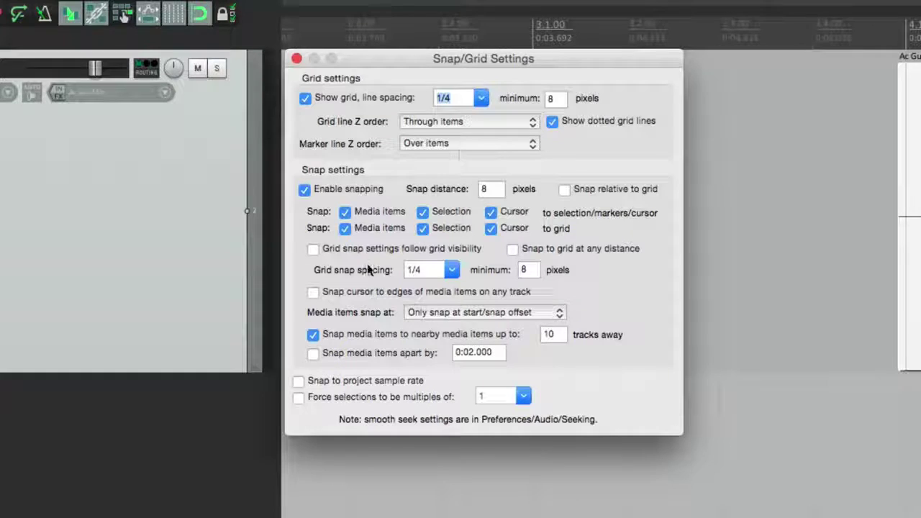
Step: Set the grid snap spacing to 1/8 and move the Ac Gut.wav item onto measure 4.1.00
left_click(450, 270)
left_click(427, 406)
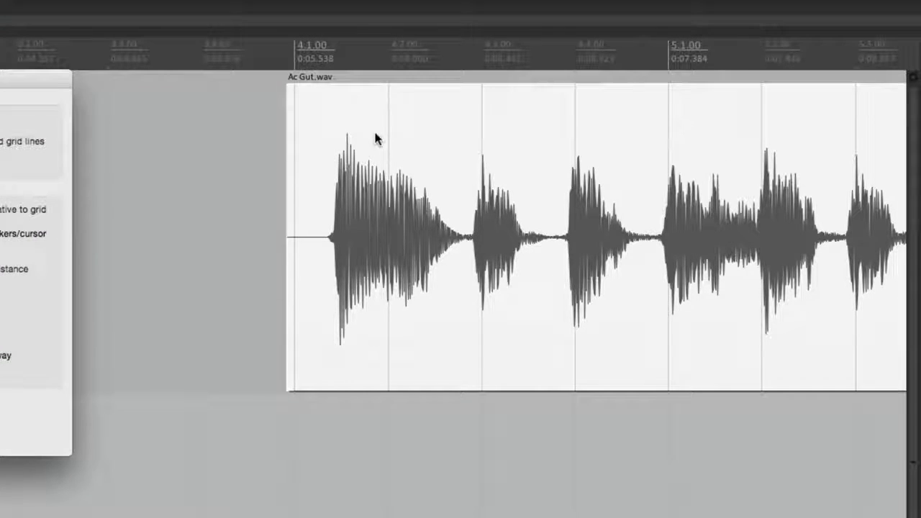
left_click_drag(355, 142, 376, 146)
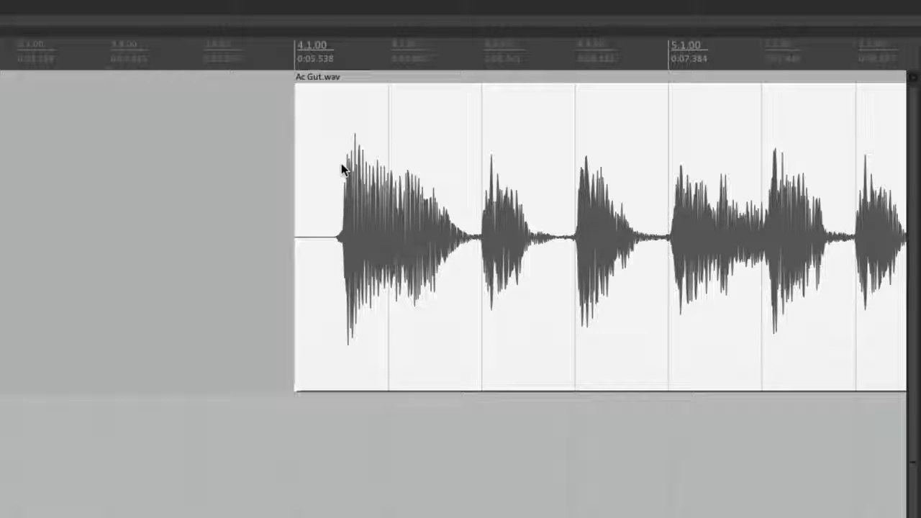
Step: Hide the grid, then move the Ac Gut.wav item to 4.2.00 and back to 4.1.00
key("ctrl+4")
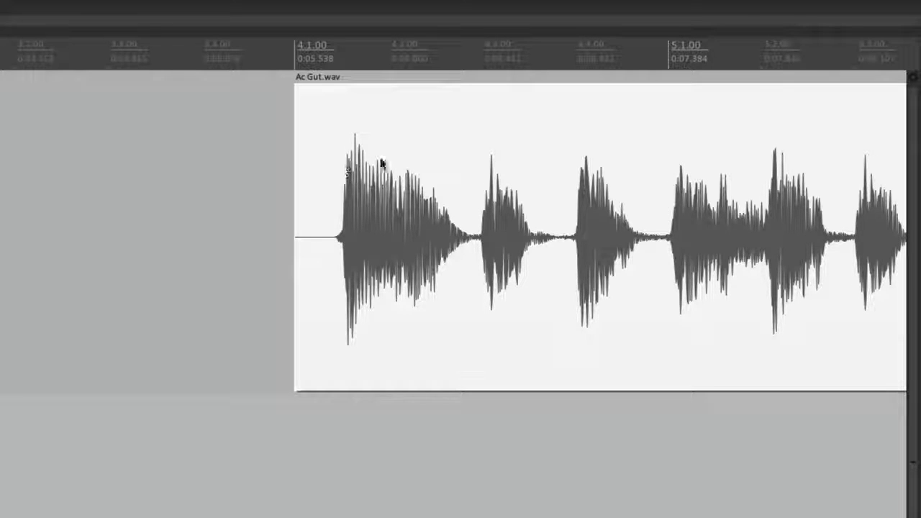
left_click_drag(358, 149, 453, 134)
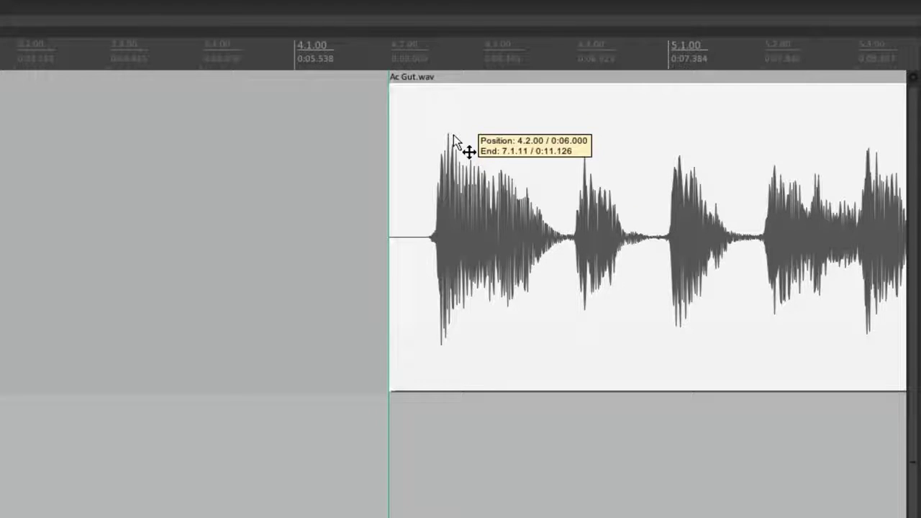
left_click_drag(453, 134, 359, 140)
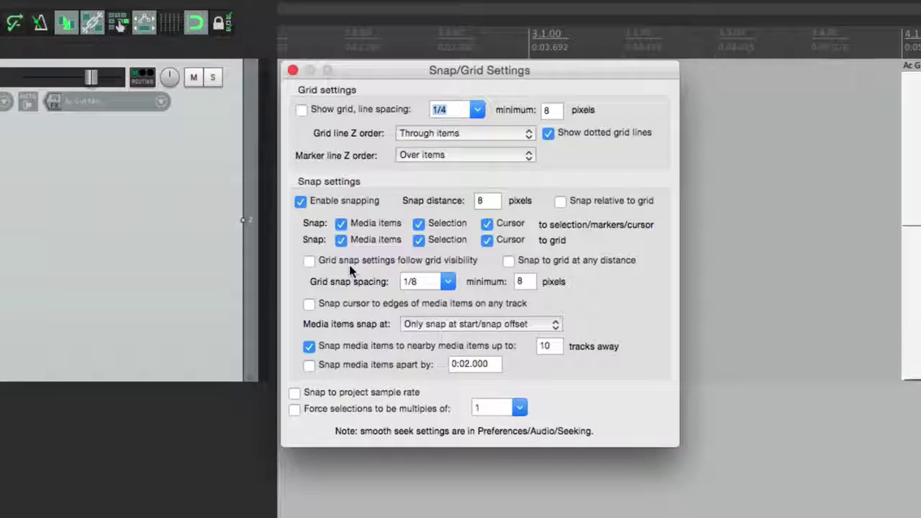
Step: Show the grid with a line spacing of 1 and set a separate grid snap spacing of 1/4
left_click(308, 261)
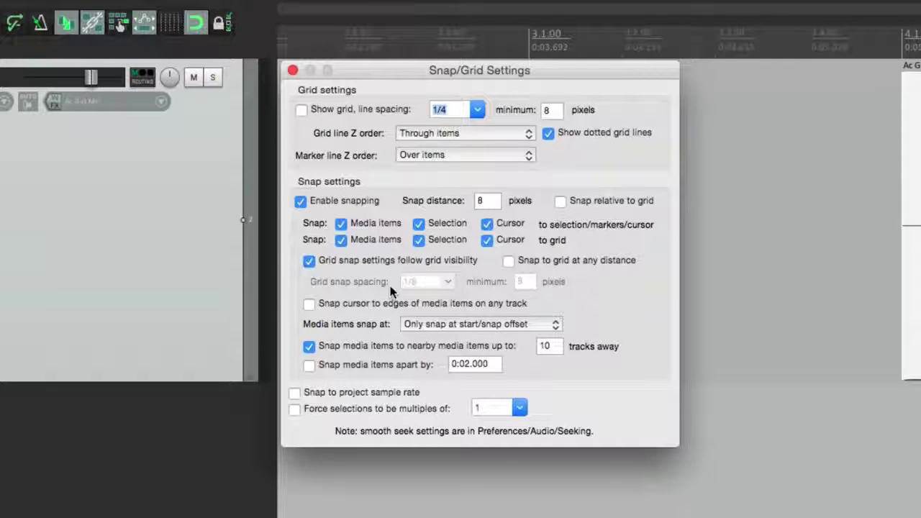
left_click(309, 260)
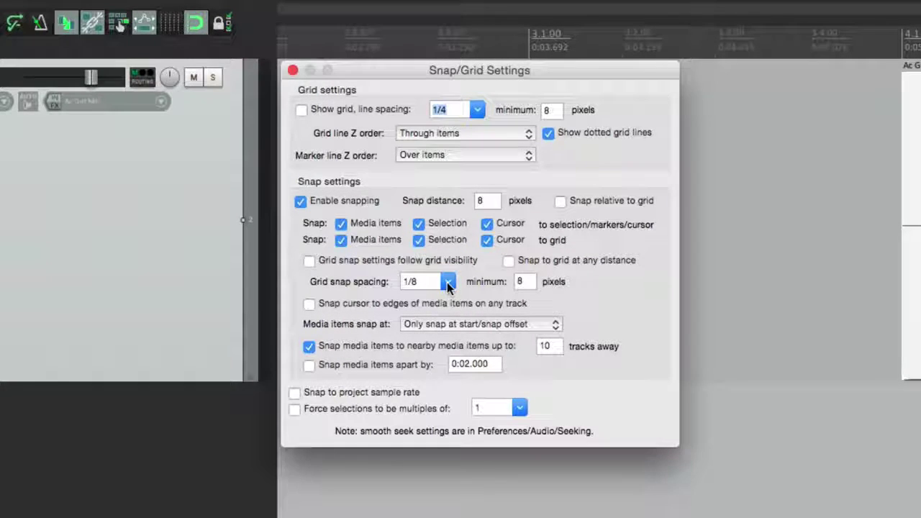
left_click(304, 109)
left_click(475, 109)
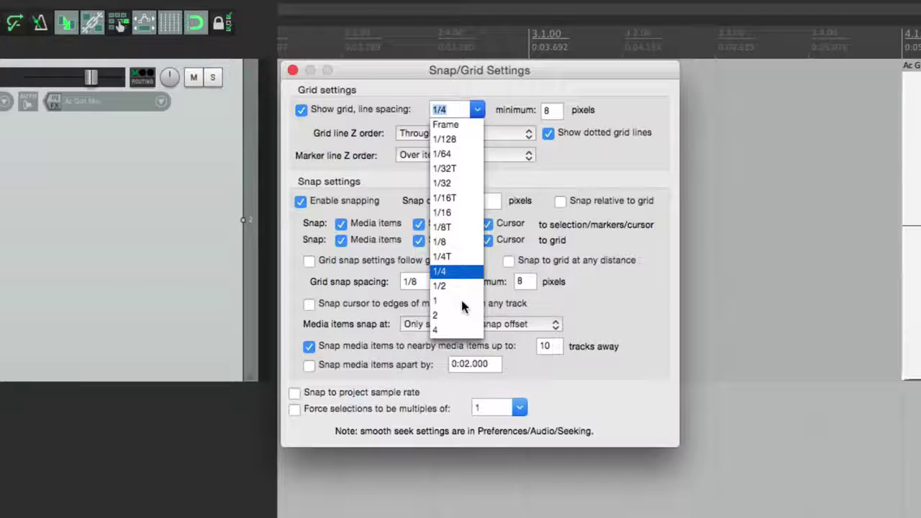
left_click(460, 300)
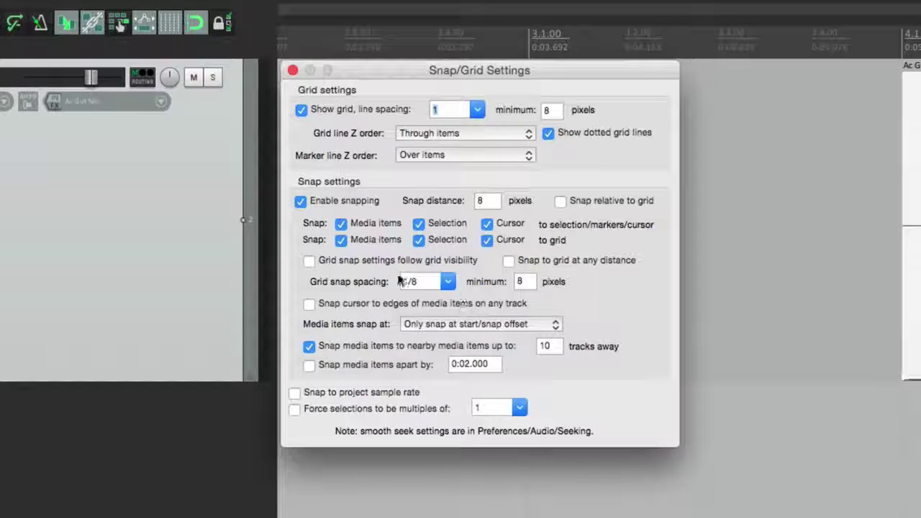
left_click(445, 281)
left_click(437, 442)
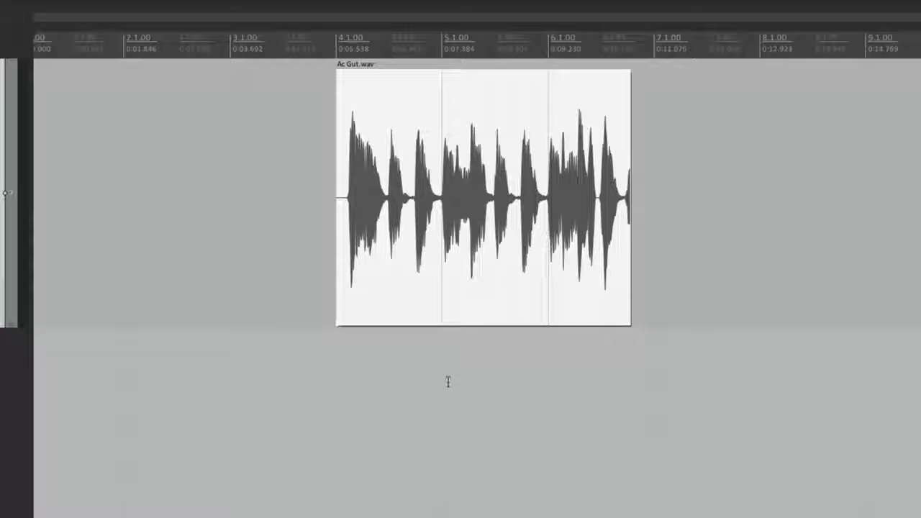
Step: Try moving the Ac Gut.wav item between the one-bar grid lines, ending on measure 4.1.00
scroll(349, 173, "up", 4)
mouse_move(397, 137)
left_mouse_down()
mouse_move(448, 137)
mouse_move(499, 121)
mouse_move(637, 123)
mouse_move(448, 124)
mouse_move(401, 134)
left_mouse_up()
scroll(410, 338, "left", 3)
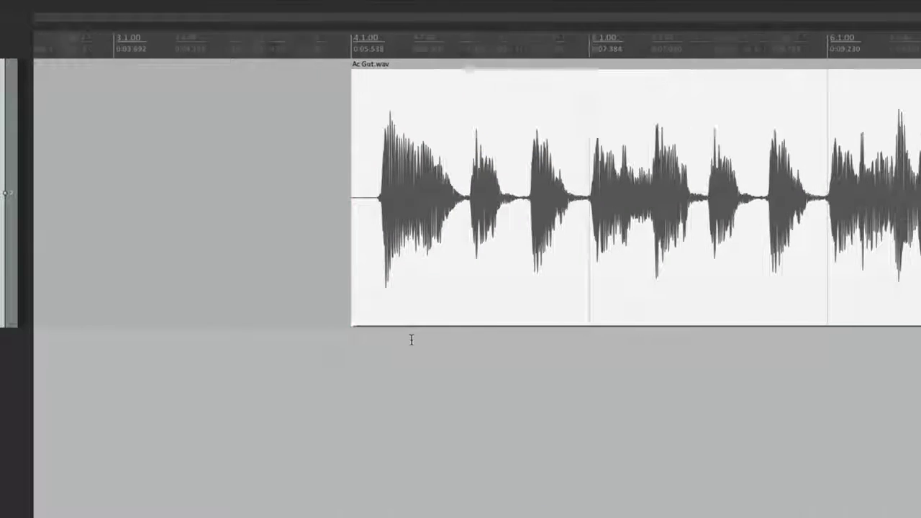
Step: Make grid snap settings follow grid visibility, set the grid line spacing to 1/4, and close the Snap/Grid Settings
key("alt+g")
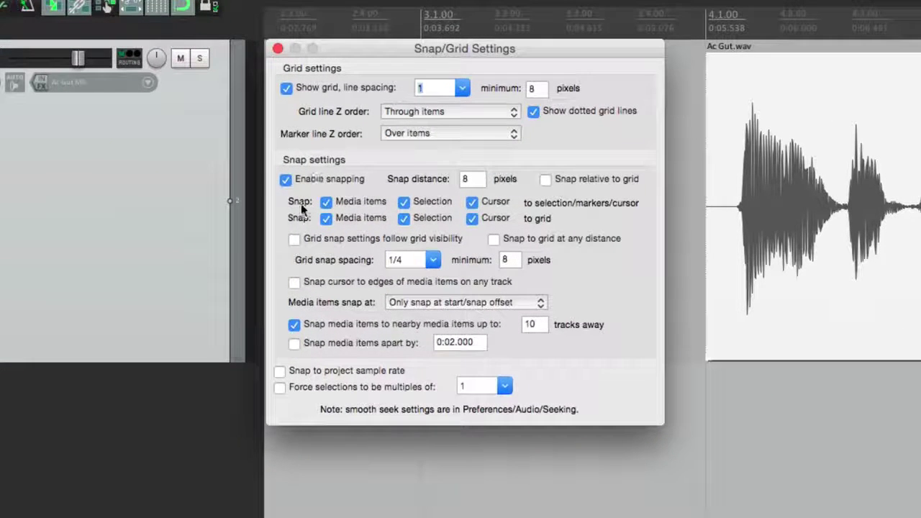
left_click(295, 239)
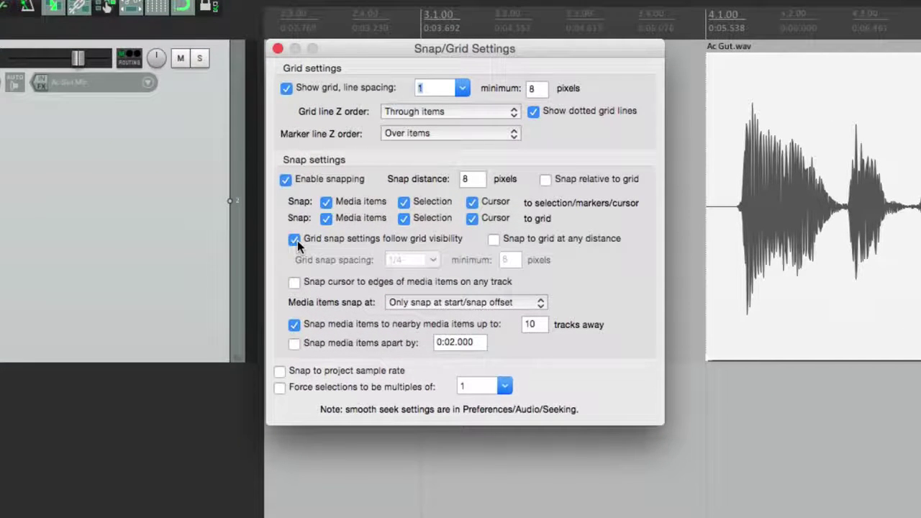
left_click(460, 88)
left_click(449, 246)
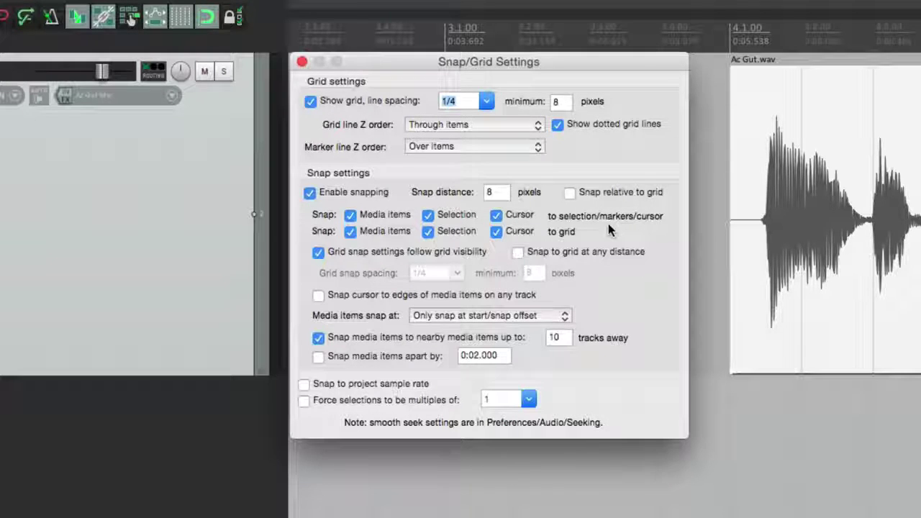
key("Escape")
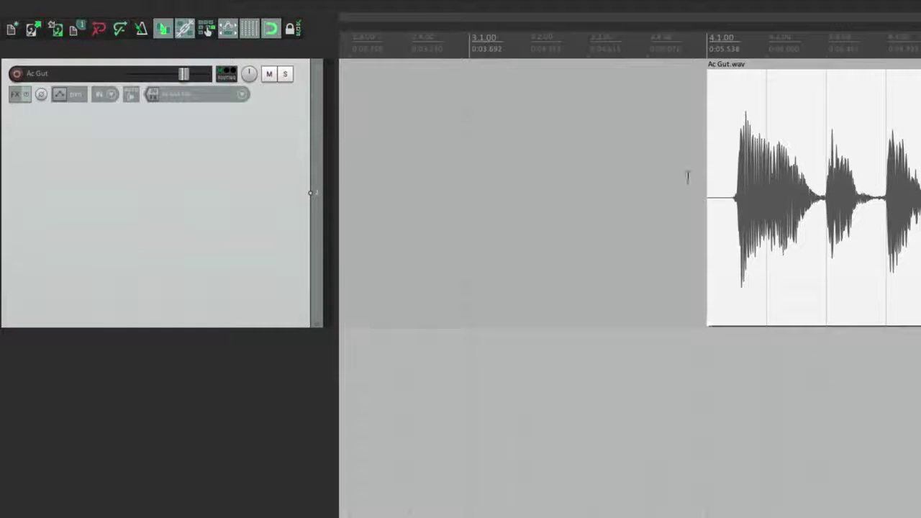
Step: Add three off-grid markers in measure 3, shortly after its third, second and first beats
left_click(615, 46)
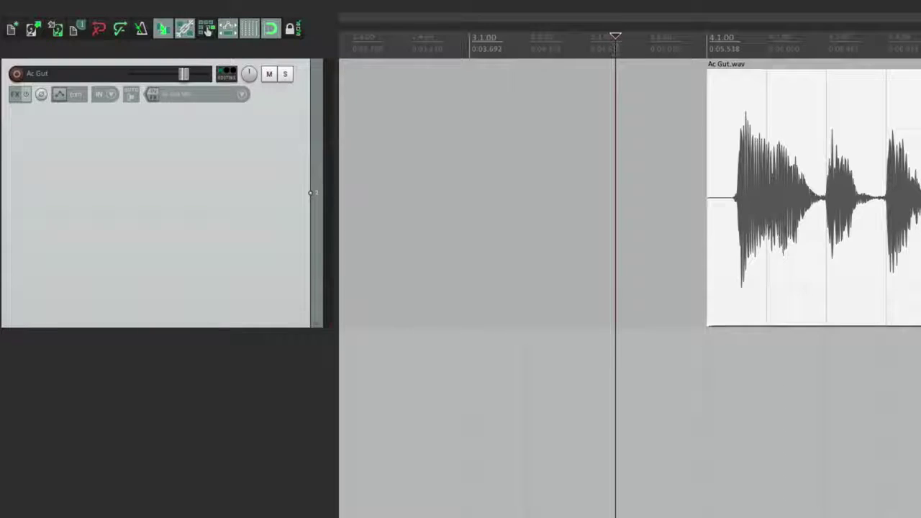
left_click(550, 45)
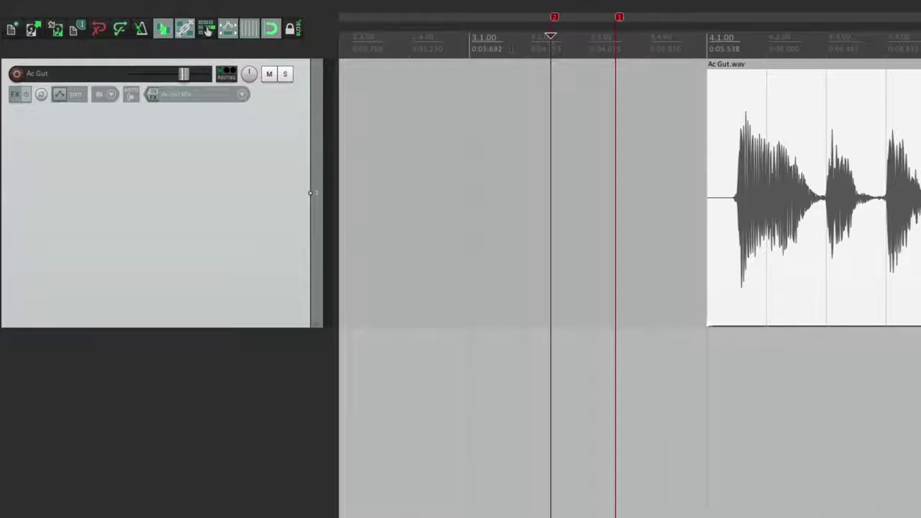
left_click(485, 46)
key("m")
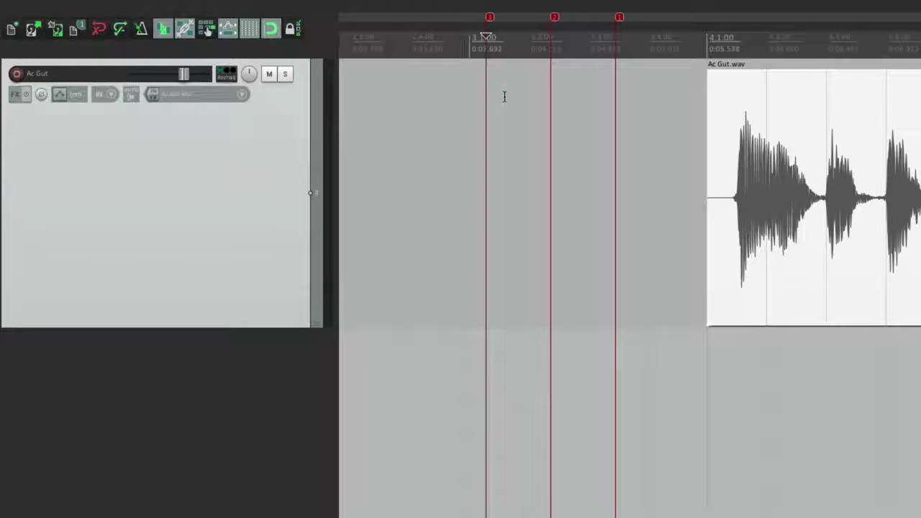
Step: Move the Ac Gut.wav item to 4.4.00 and make an off-grid time selection across measure 4.1.00
left_click_drag(629, 93, 803, 87)
left_click_drag(528, 216, 631, 215)
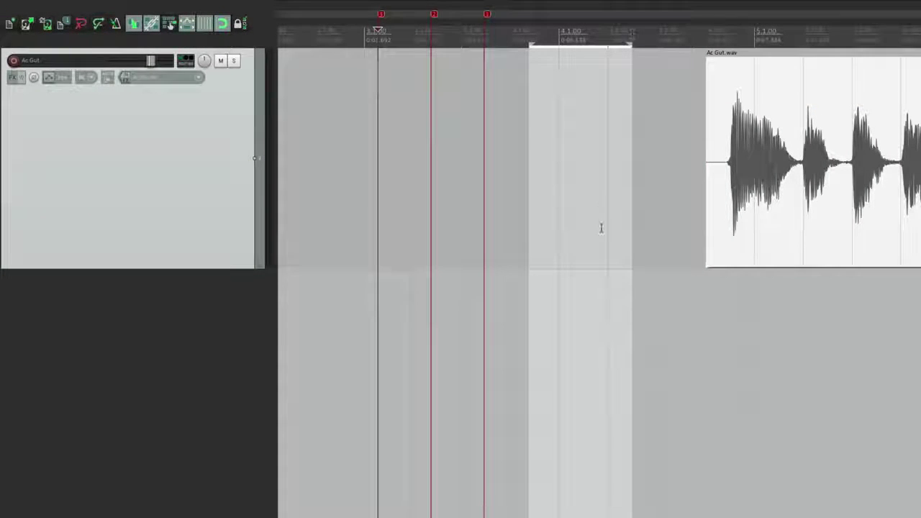
Step: Place the edit cursor shortly before 3.1.00 and snap the Ac Gut.wav item to the time selection, the markers and finally the cursor
left_click(334, 88)
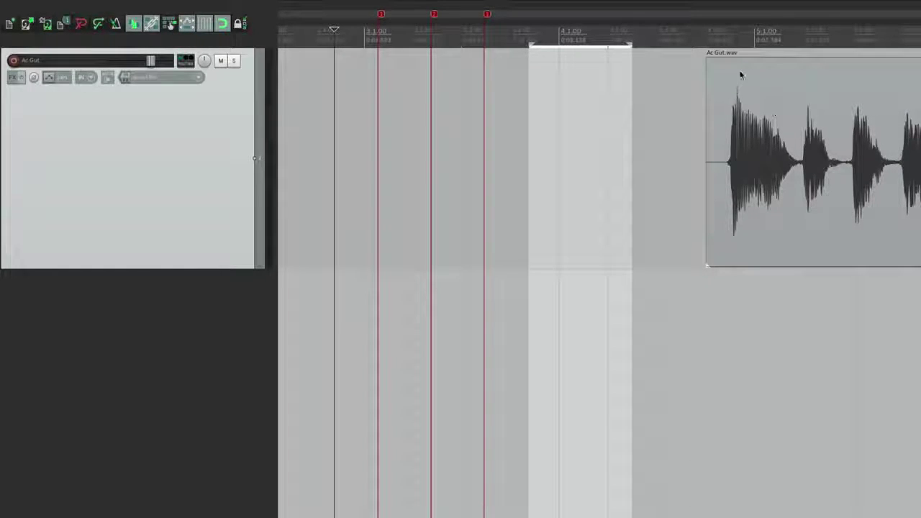
left_click_drag(740, 74, 526, 98)
left_click_drag(516, 98, 375, 114)
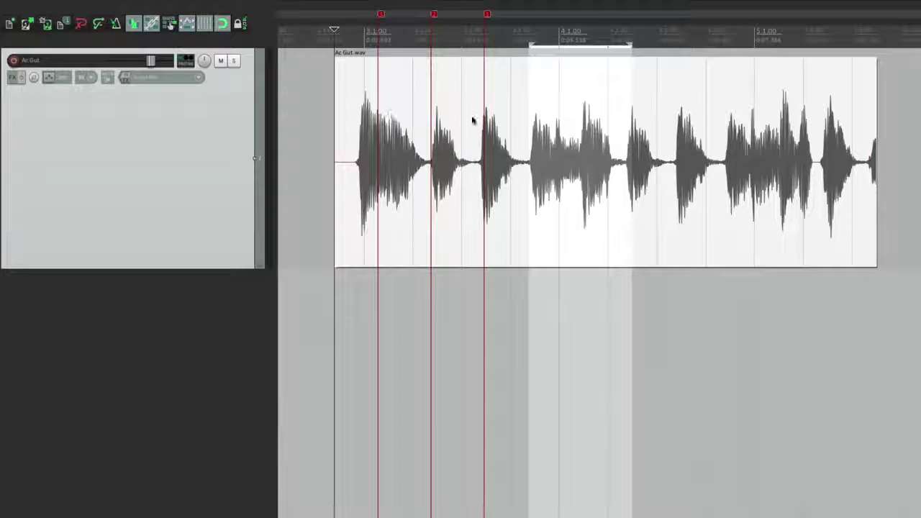
Step: Make a new time selection from midway through beat 3.4 to midway through beat 4.2 and review the Snap/Grid Settings
key("alt+l")
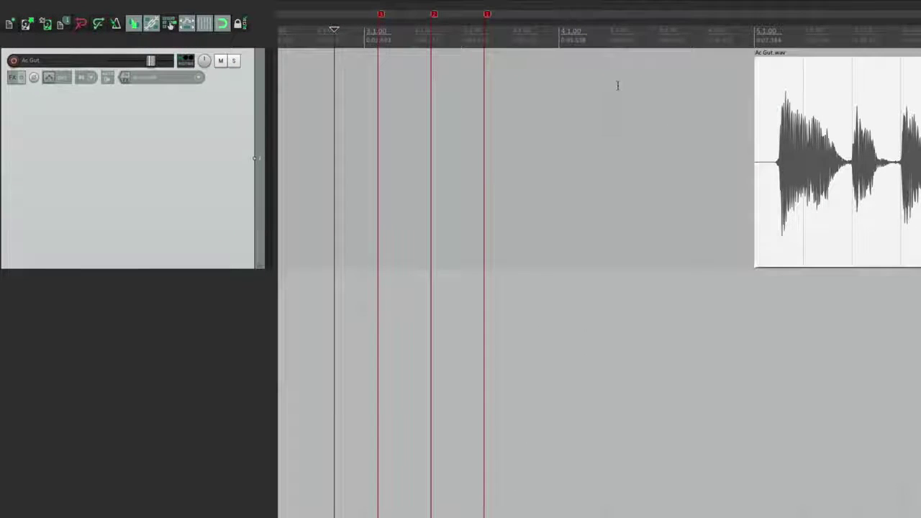
left_click_drag(627, 74, 530, 72)
key("alt+l")
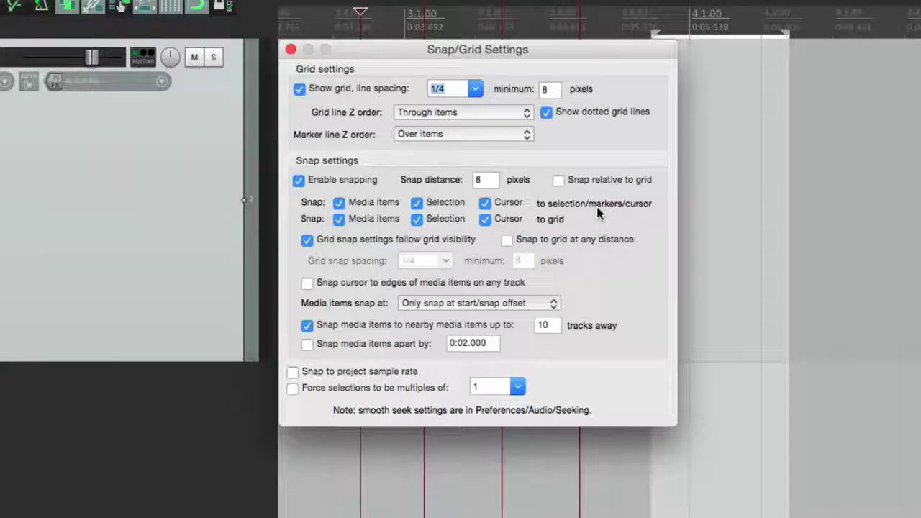
key("alt+l")
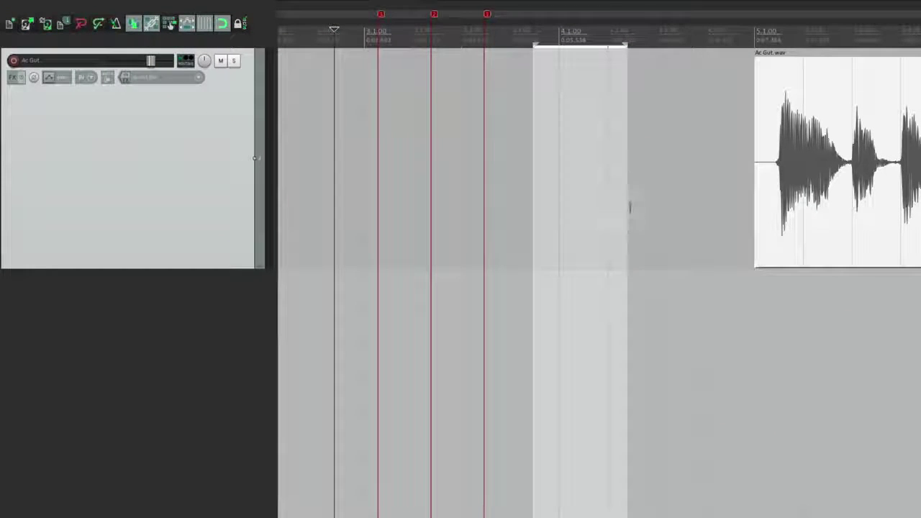
Step: Snap the edit cursor to the time selection's end and start, then to the markers in measure 3
left_click(625, 118)
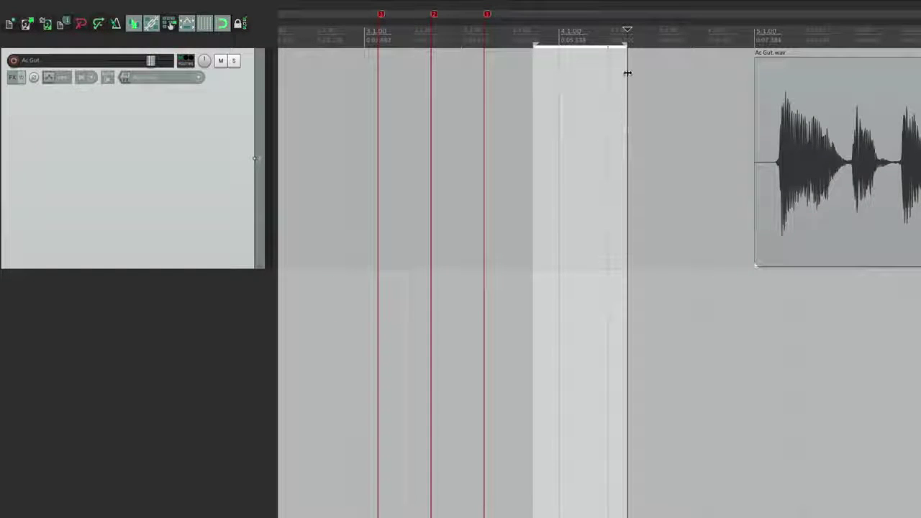
left_click(533, 80)
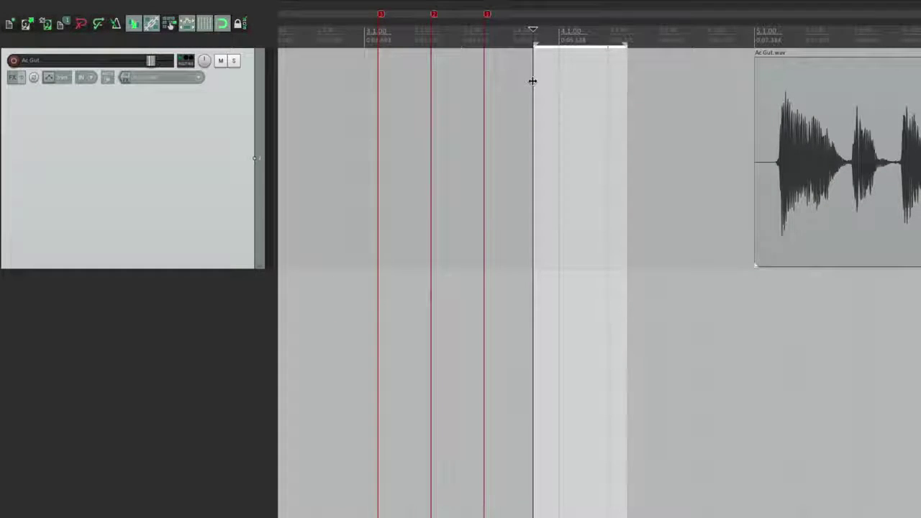
left_click(480, 85)
left_click(432, 86)
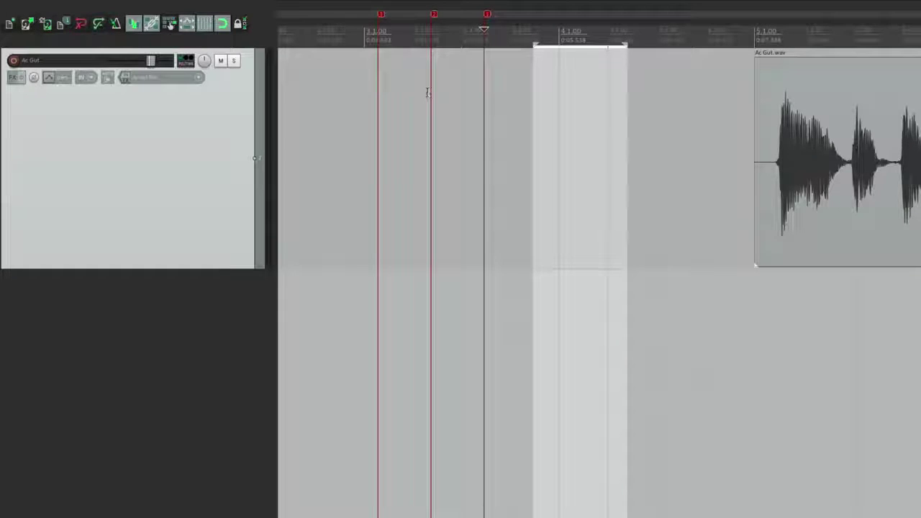
Step: Open the Snap/Grid Settings and try moving the Ac Gut.wav item along the grid near measure 5.1.00
key("alt+l")
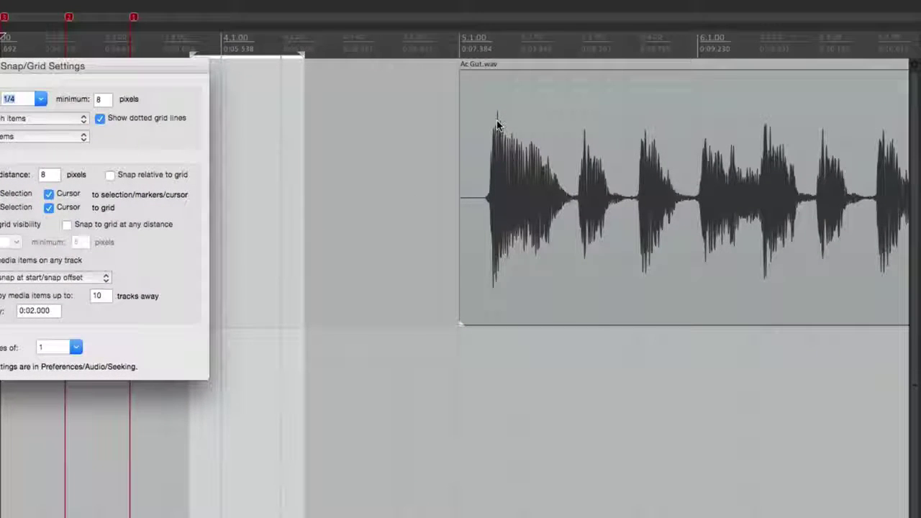
left_click_drag(497, 124, 511, 110)
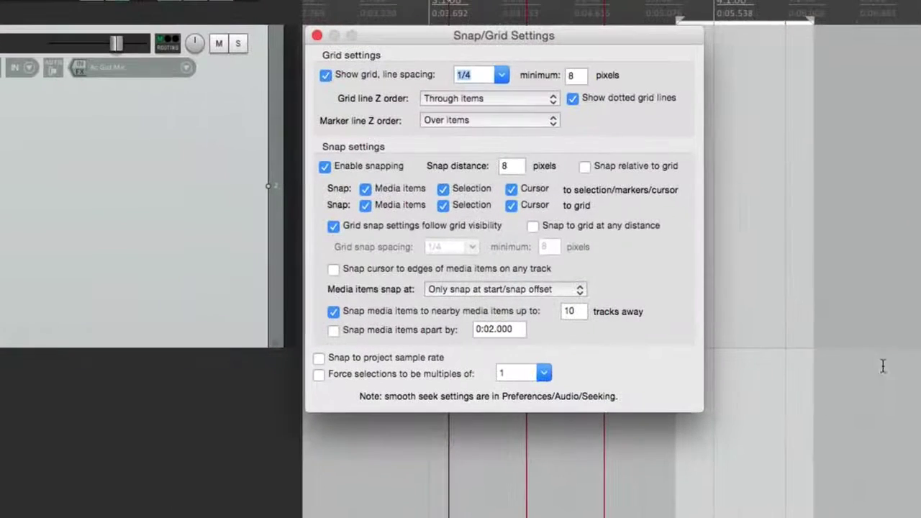
left_click(440, 206)
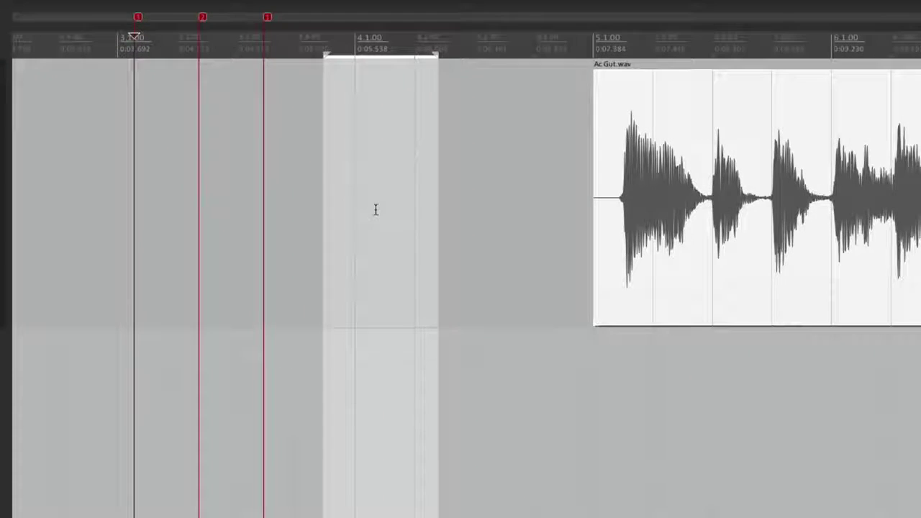
Step: Replace the time selection with one snapped to the grid from 4.1.00 to 4.3.00
left_click(364, 221)
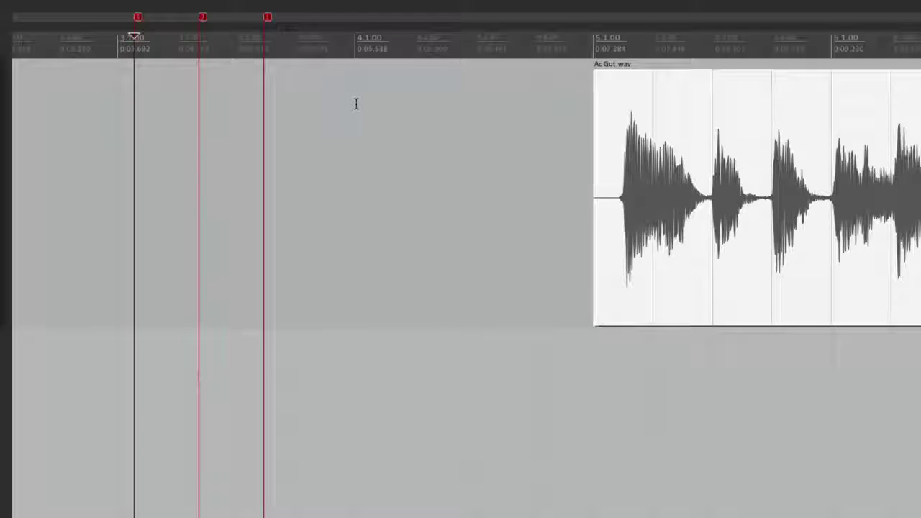
left_click_drag(361, 104, 473, 113)
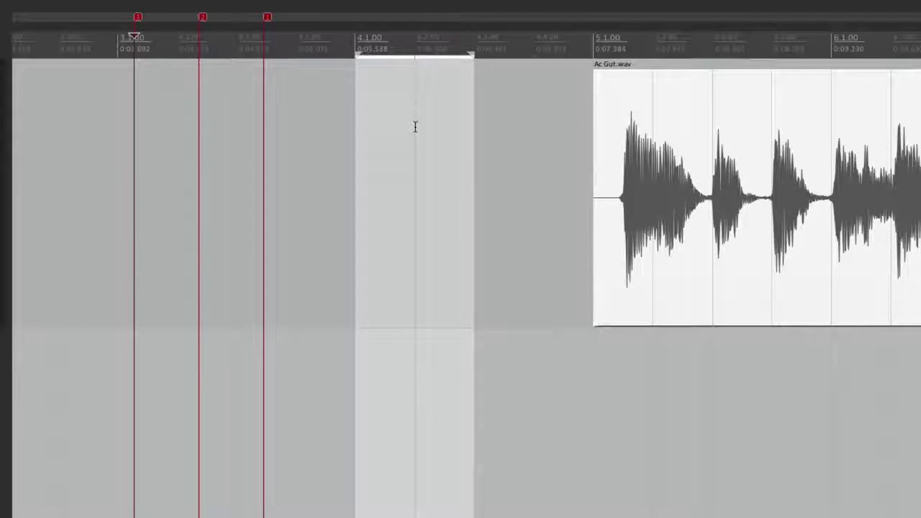
Step: Turn off snapping of selections to the grid in the Snap/Grid Settings and close the dialog
key("alt+l")
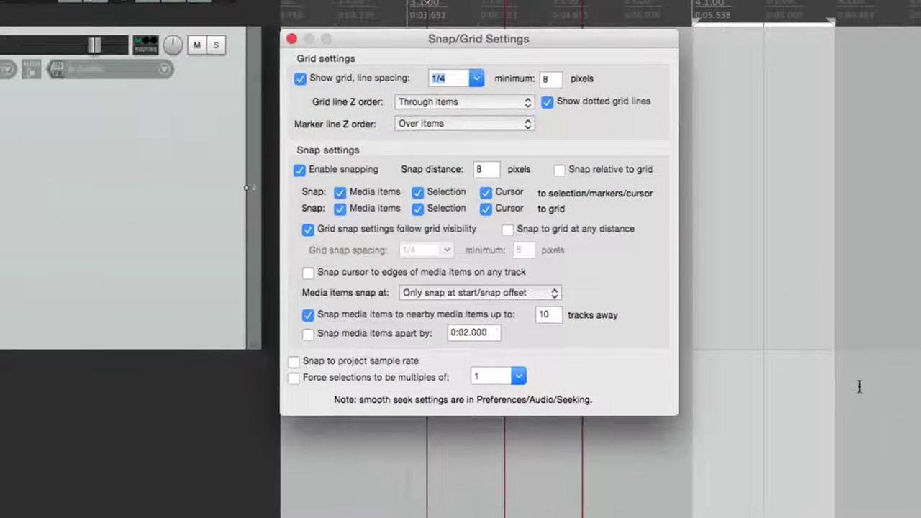
left_click(417, 207)
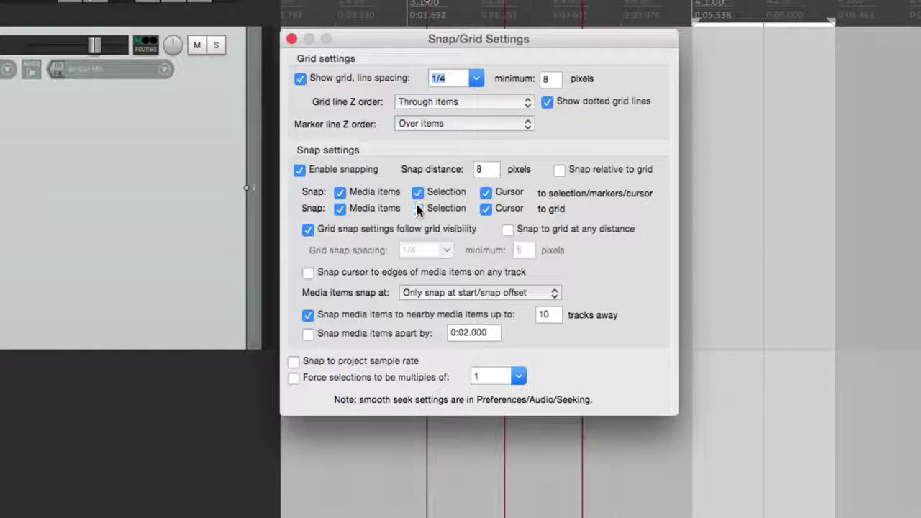
key("Escape")
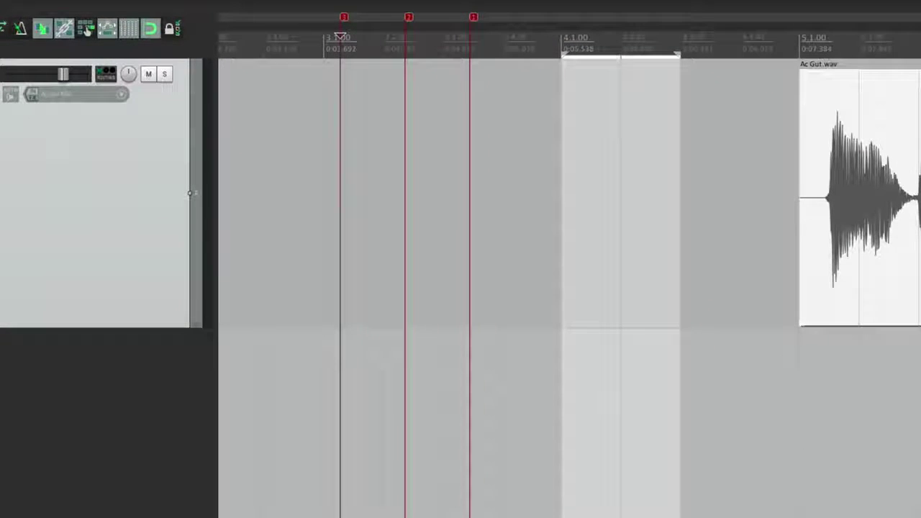
Step: Replace the time selection with an unsnapped one around 4.1.00 to 4.3.00 and re-enable snapping of selections to the grid
left_click_drag(532, 148, 696, 162)
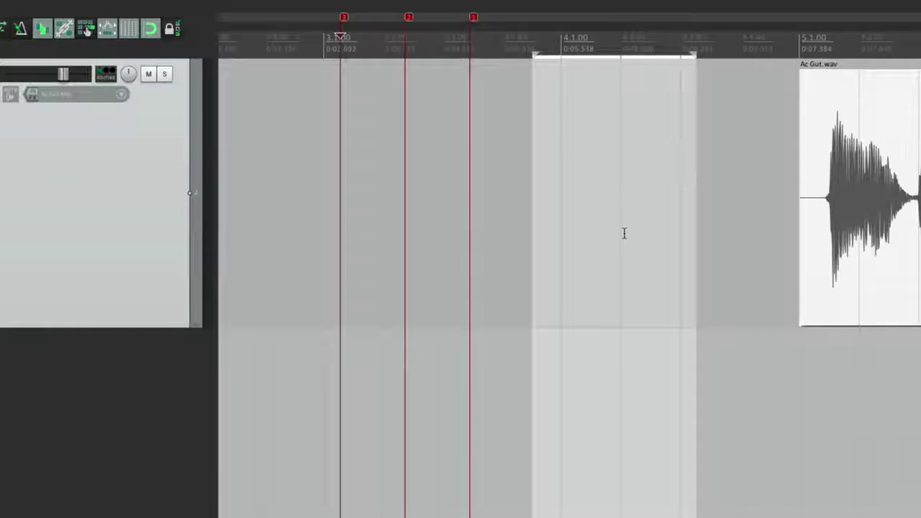
key("alt+g")
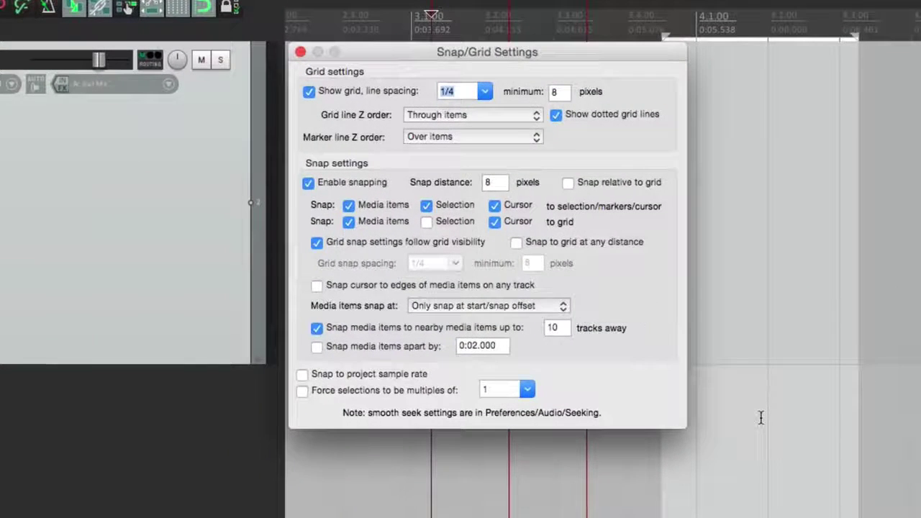
left_click(426, 222)
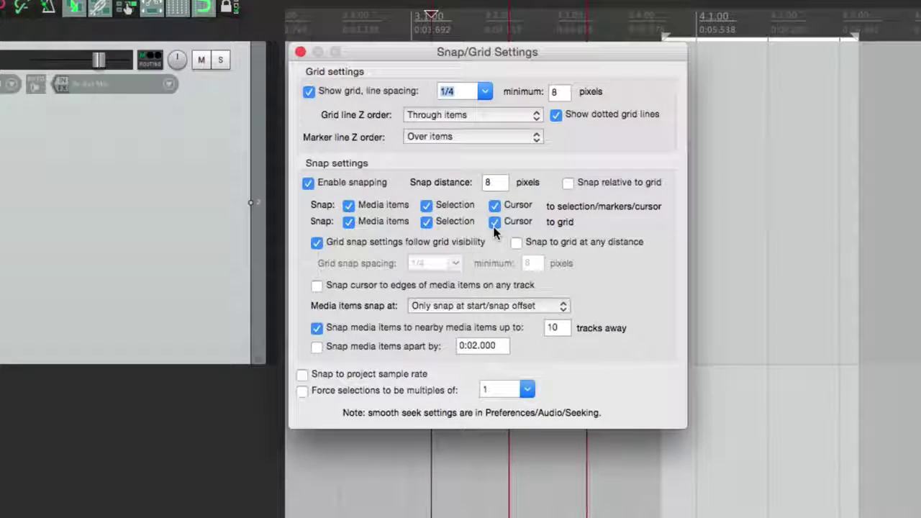
key("Escape")
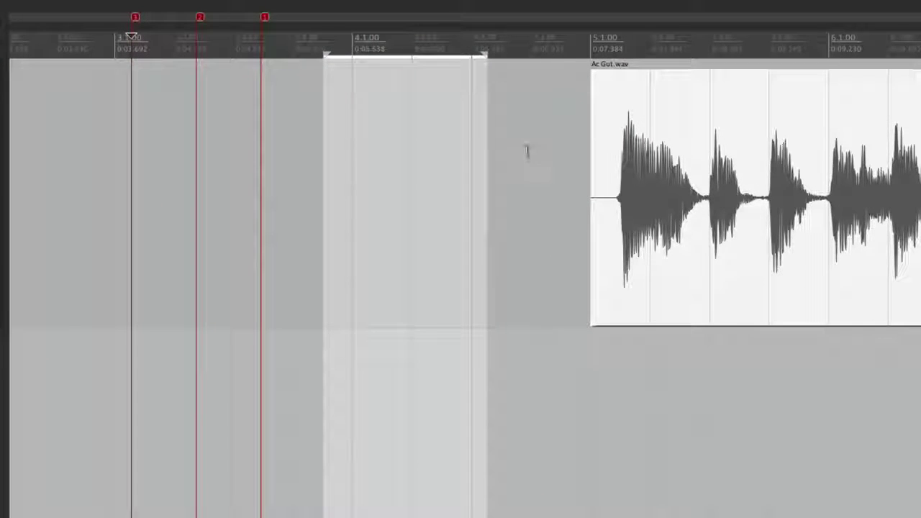
Step: Snap the edit cursor to successive grid lines from 4.4.00 back to 4.1.00, clearing the time selection
left_click(526, 151)
left_click(526, 150)
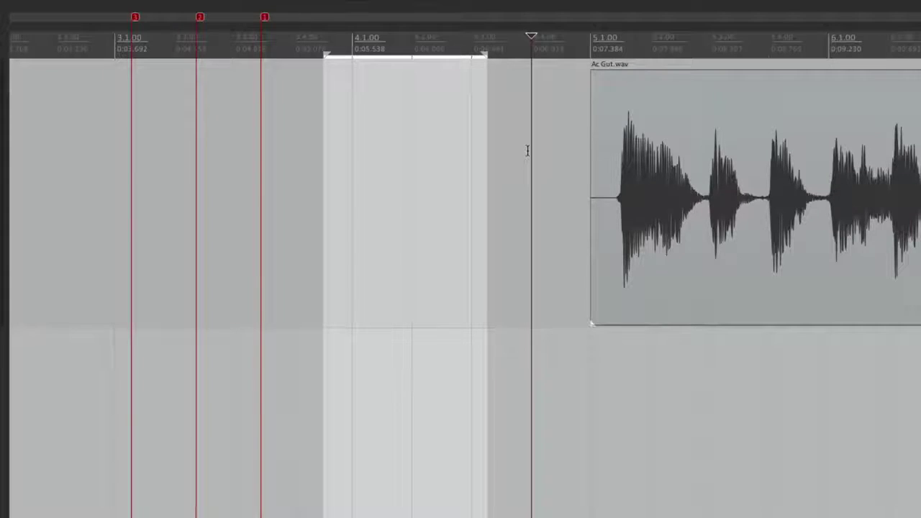
left_click(470, 156)
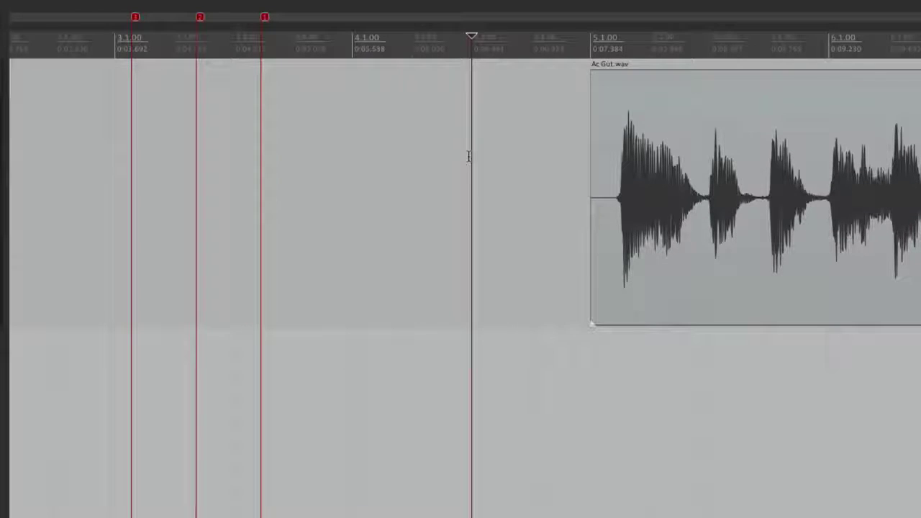
left_click(413, 153)
left_click(354, 149)
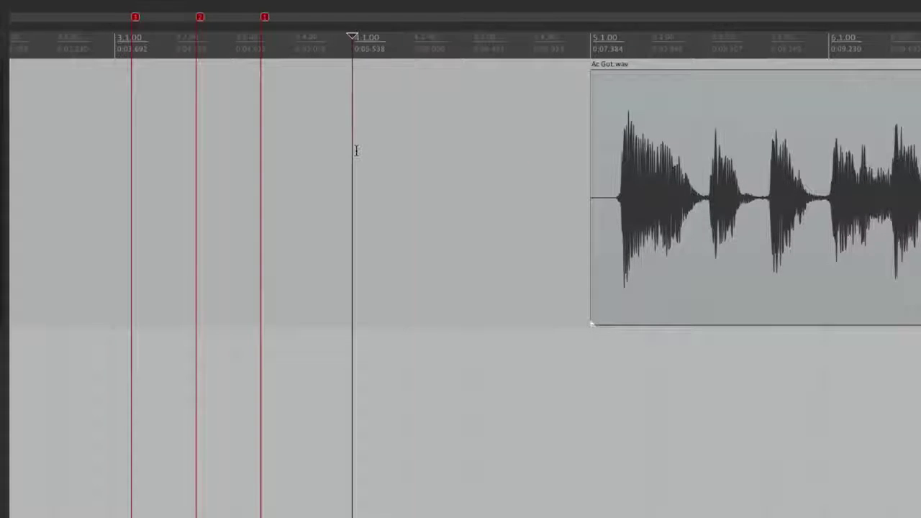
Step: Enable snapping the cursor to edges of media items on any track in the Snap/Grid Settings
key("alt+l")
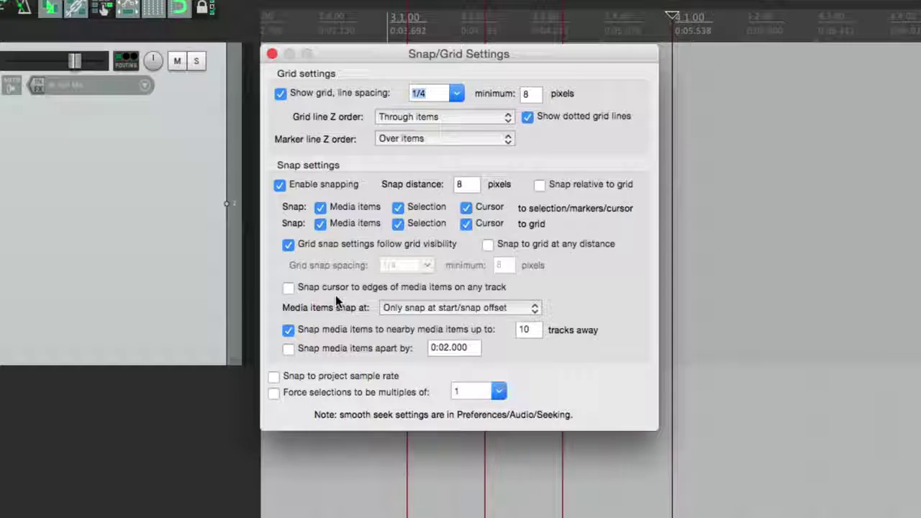
left_click(288, 287)
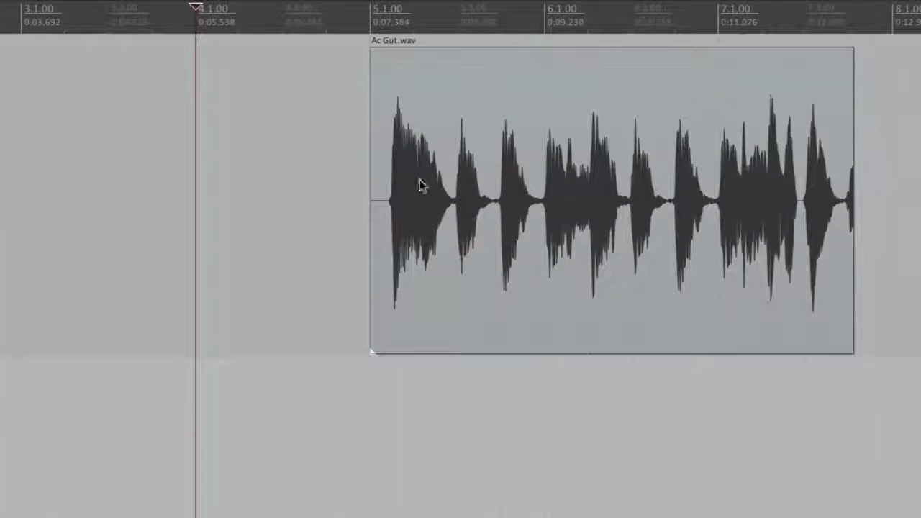
Step: Copy the Ac Gut.wav item onto two tracks below and stagger the three items' starts off the grid between 4.4.00 and 5.3.00
left_click_drag(434, 106, 495, 464)
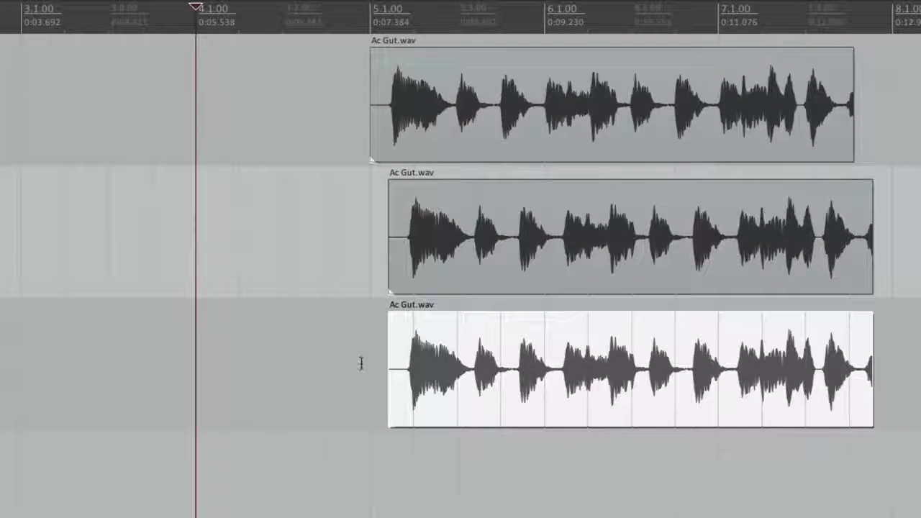
scroll(361, 363, "up", 3)
left_click_drag(487, 90, 417, 102)
left_click(512, 184)
left_click_drag(559, 302, 674, 321)
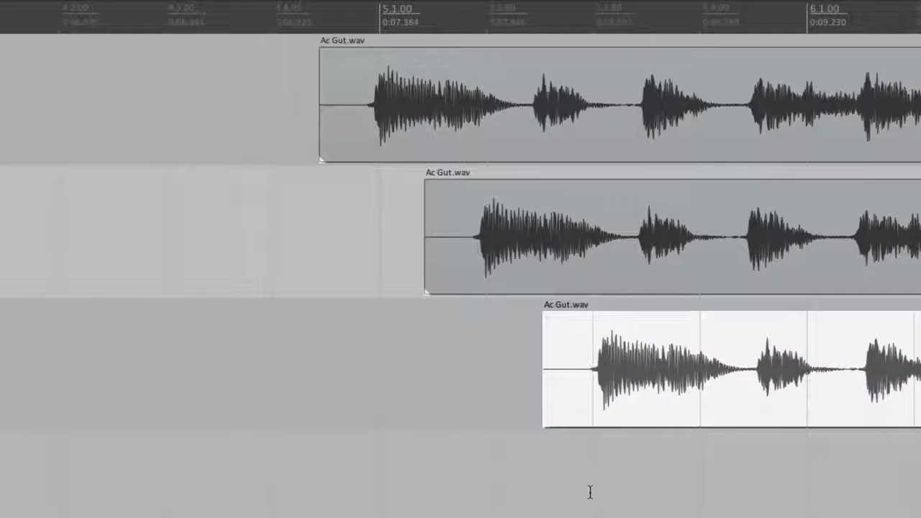
Step: Snap the edit cursor to the start edges of the three Ac Gut.wav items while placing it on other tracks
left_click(323, 331)
left_click(274, 240)
left_click(372, 232)
left_click(165, 253)
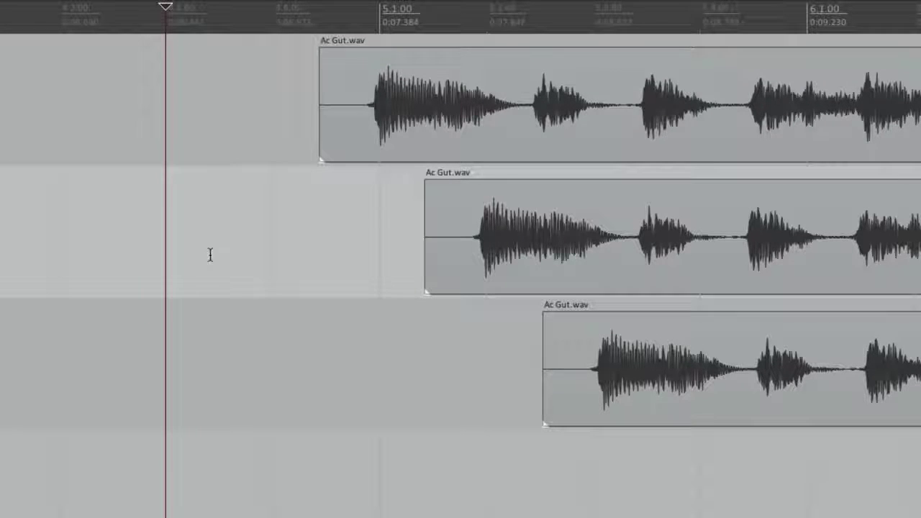
left_click(318, 195)
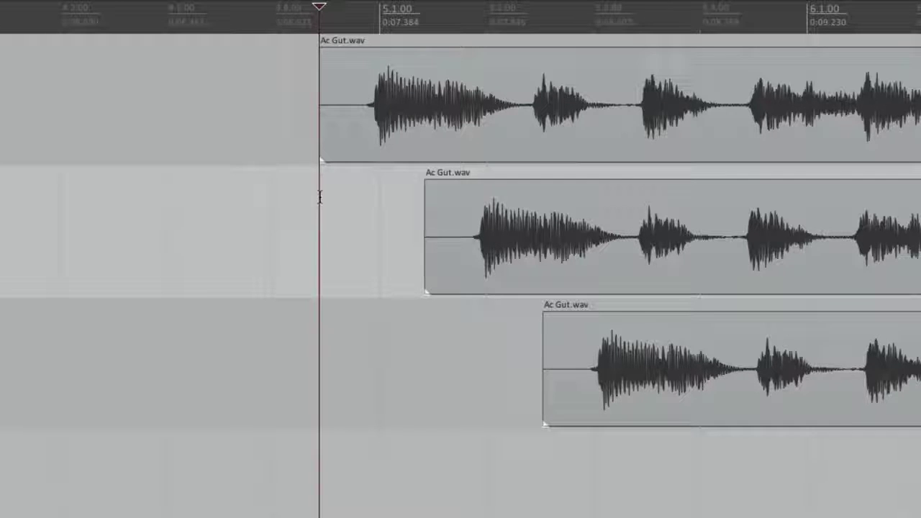
left_click(429, 338)
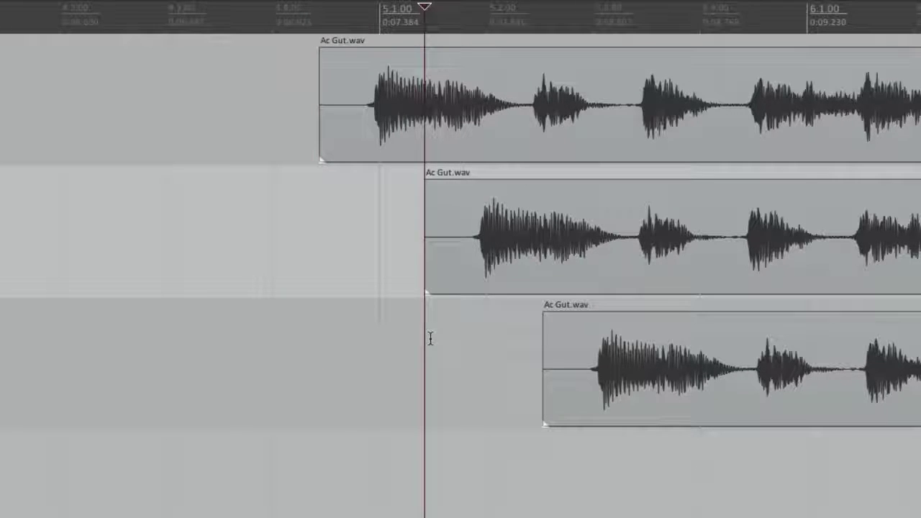
left_click(547, 471)
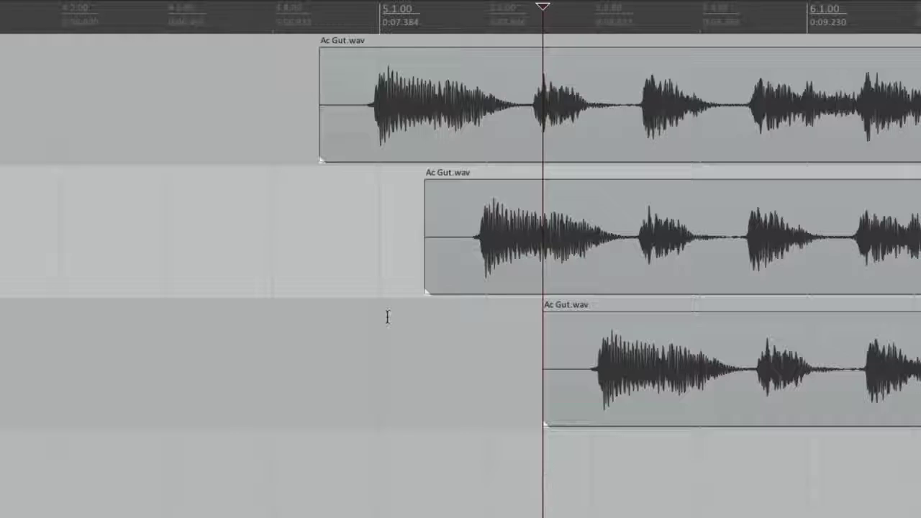
left_click(316, 344)
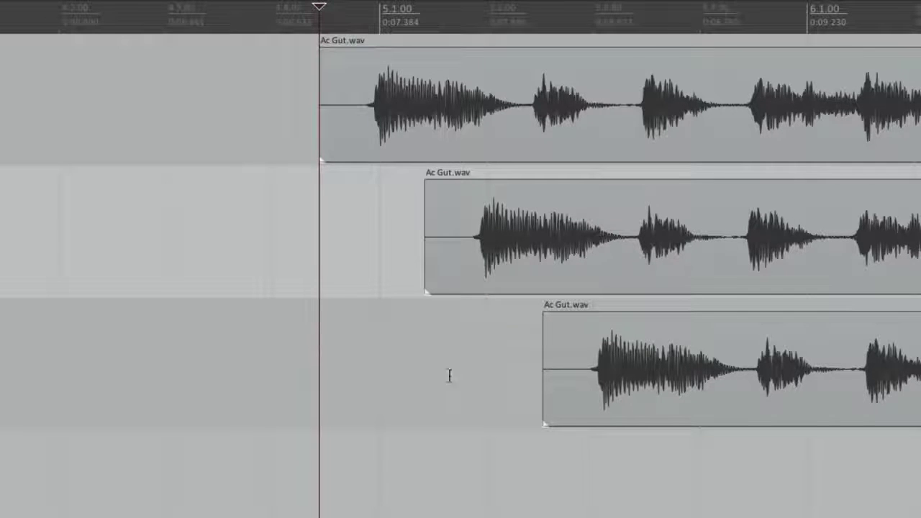
Step: Replace the third track's Ac Gut.wav item with a copy aligned to the start of the uppermost item
left_click(634, 340)
left_click(515, 86)
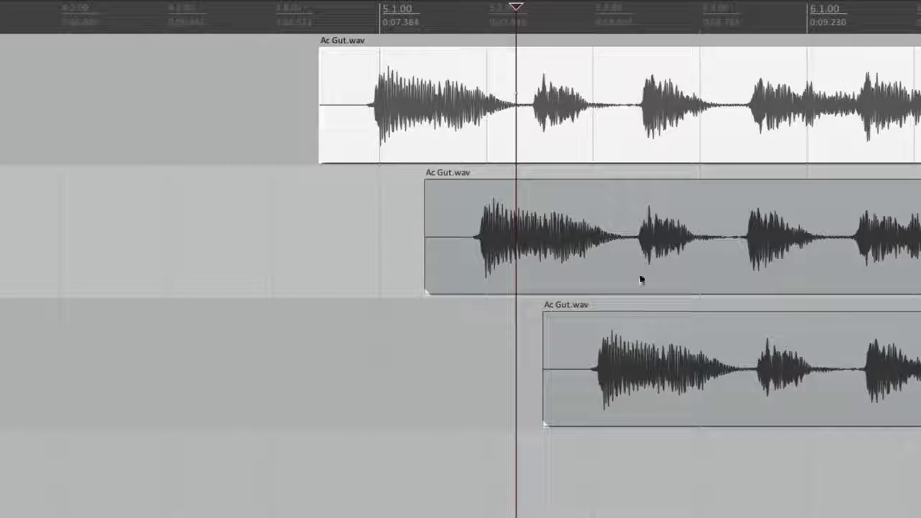
left_click(650, 349)
key("Delete")
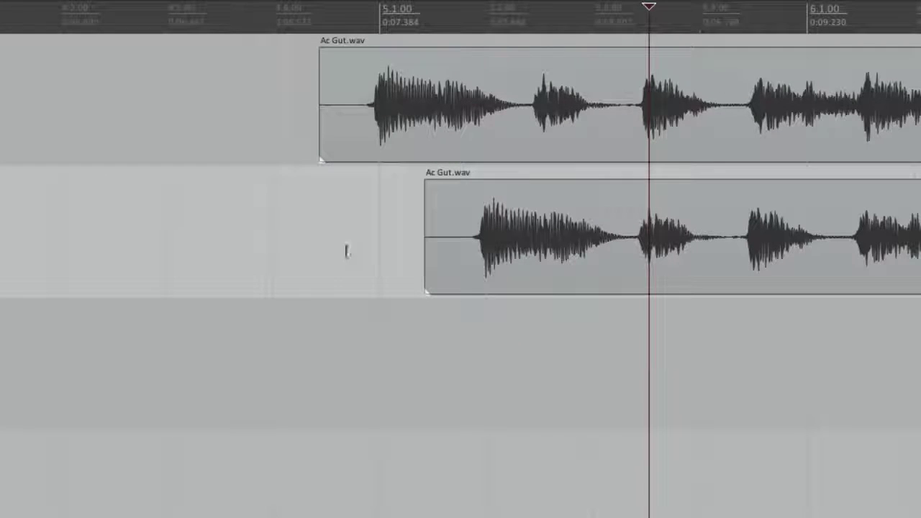
left_click(320, 323)
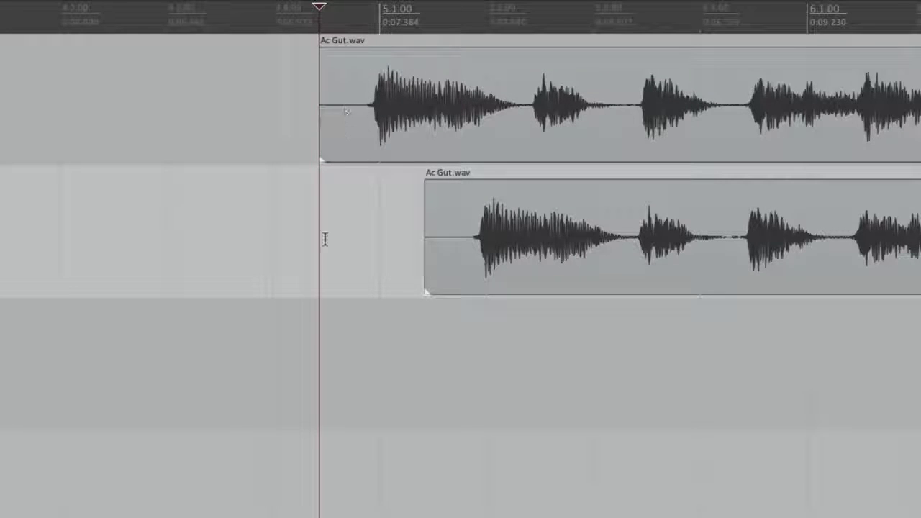
key("ctrl+v")
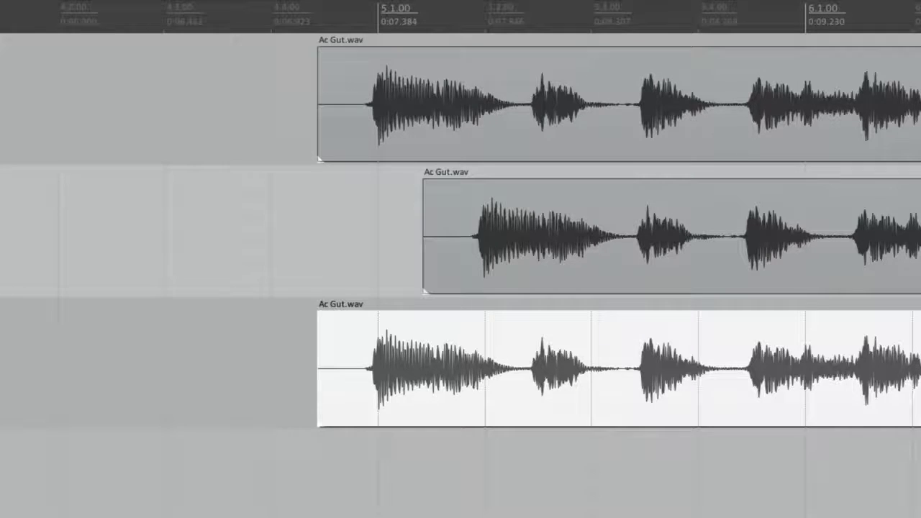
Step: Disable cursor snapping to media item edges, keep media items snapping only at start/snap offset, and close the Snap/Grid Settings
key("alt+l")
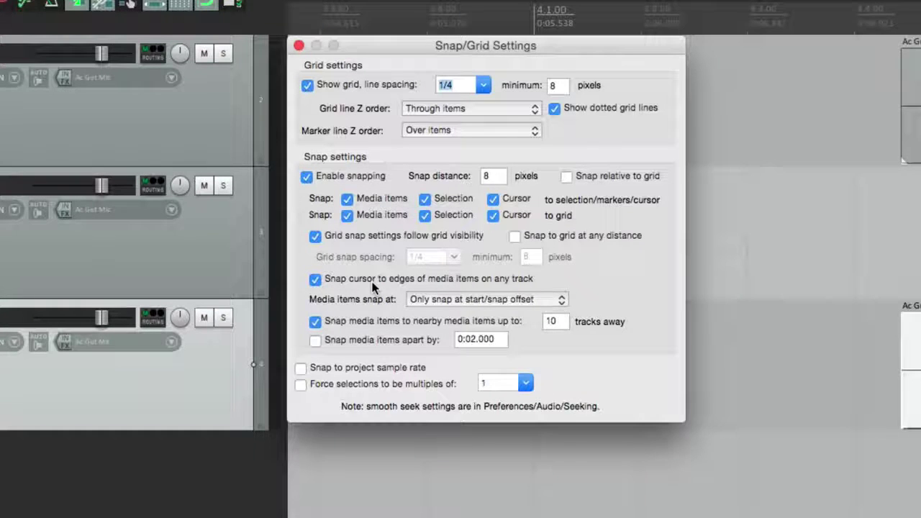
left_click(315, 280)
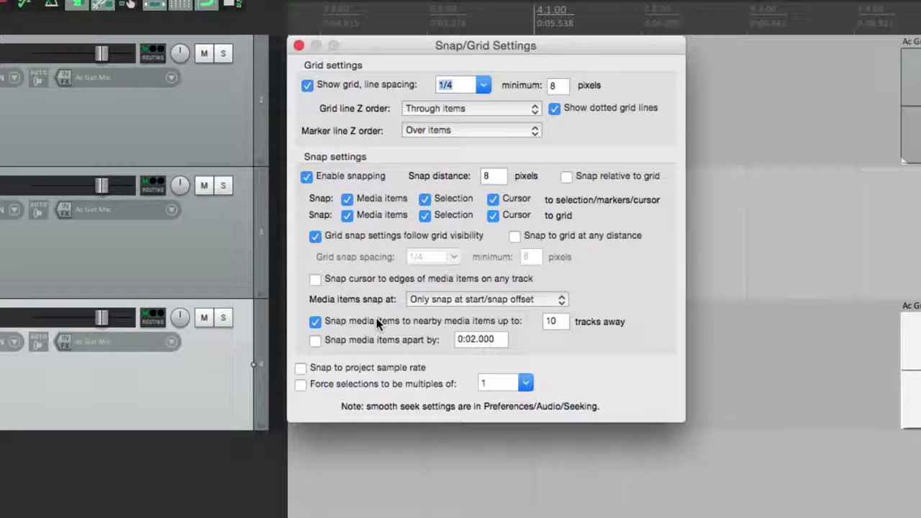
left_click(440, 299)
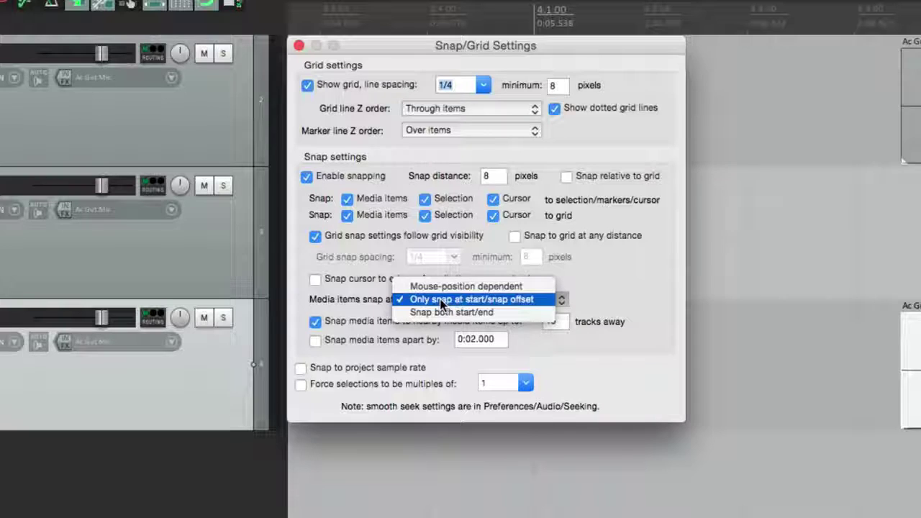
left_click(441, 300)
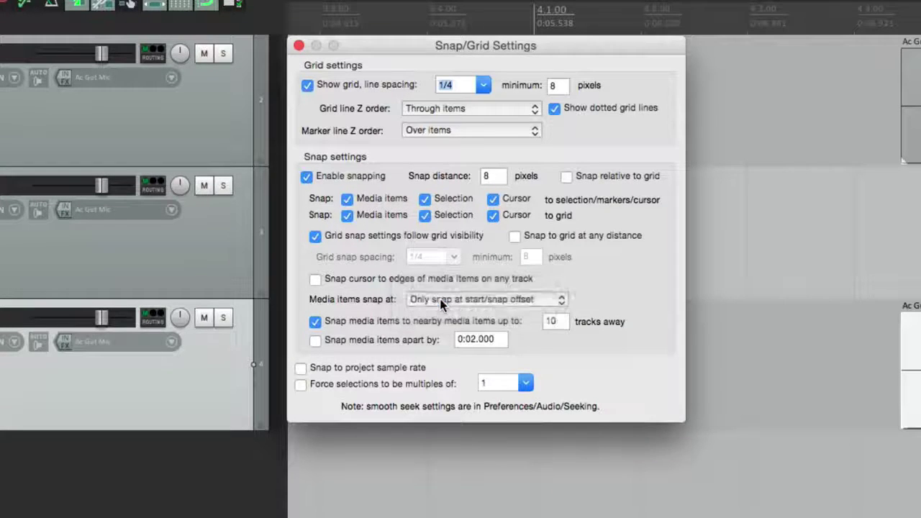
key("Escape")
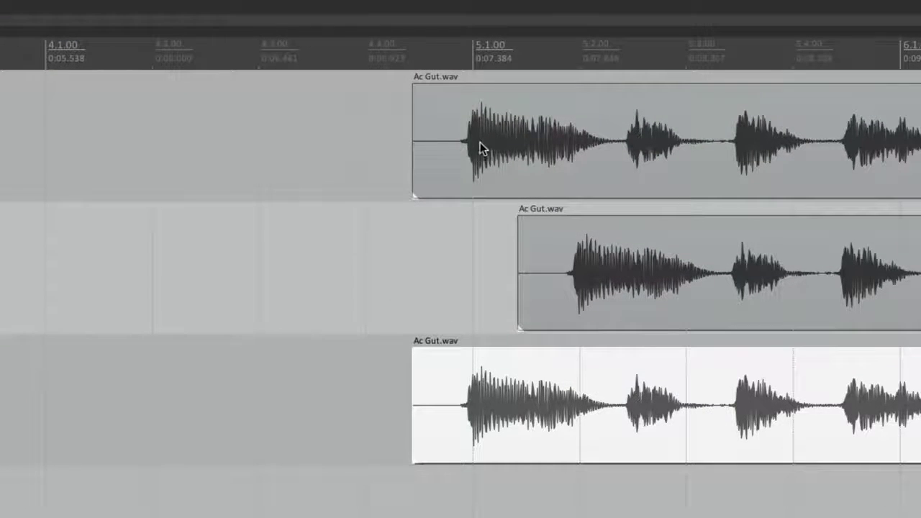
Step: Snap the uppermost Ac Gut.wav item to 4.4.00, set its snap offset just before the first note, and snap that offset to 4.4.00
left_click_drag(478, 137, 376, 154)
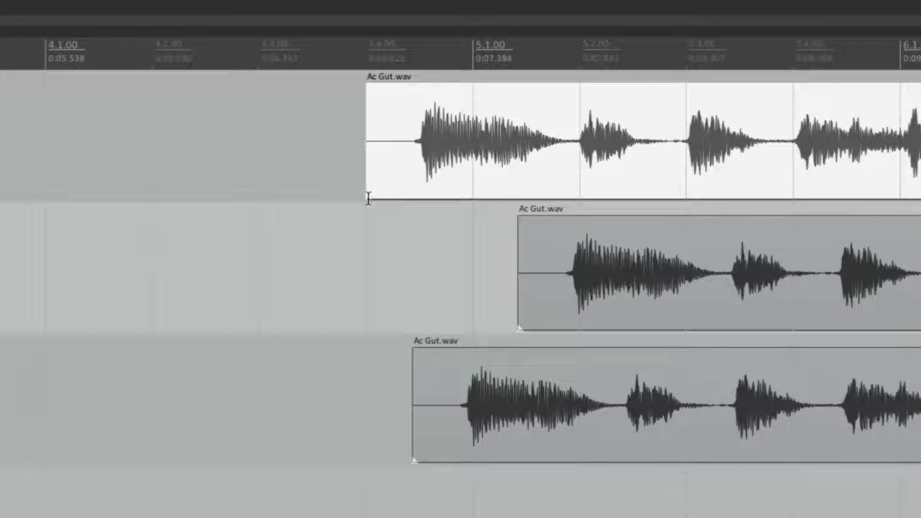
left_click_drag(367, 198, 408, 190)
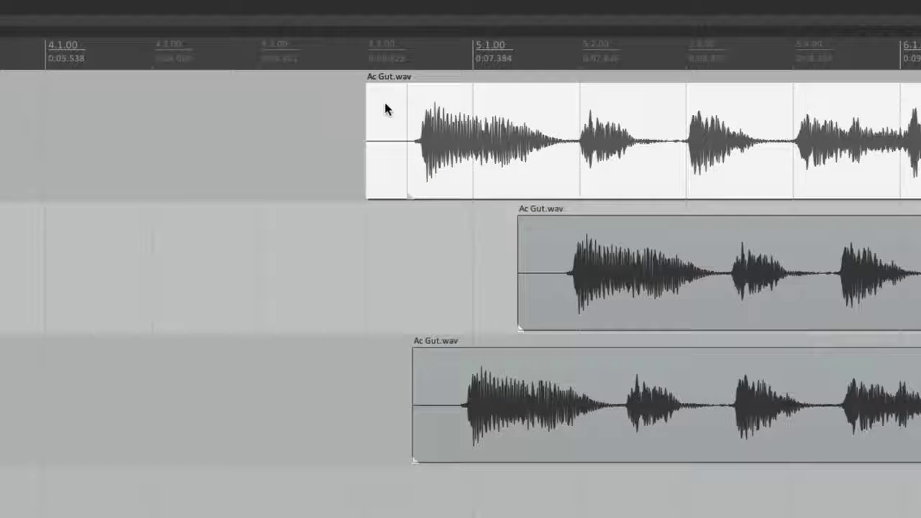
left_click_drag(456, 124, 408, 128)
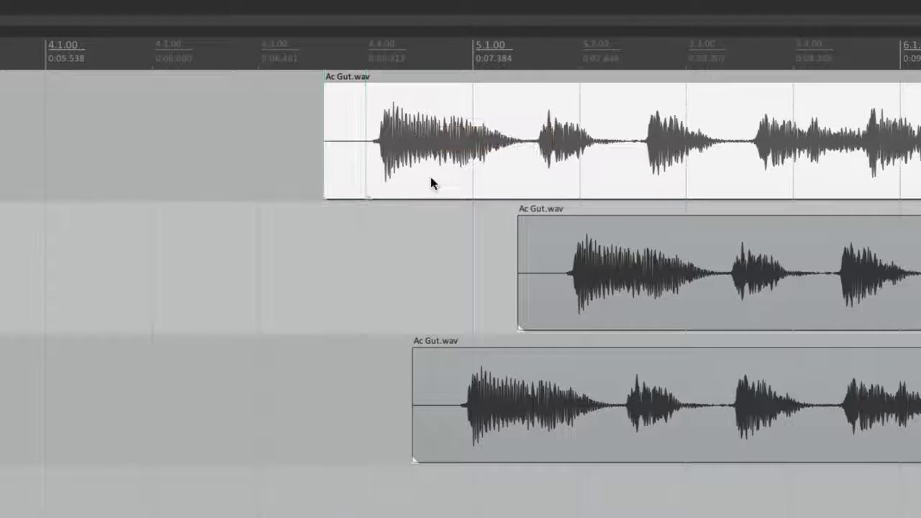
Step: Return the uppermost item's snap offset to its start and snap the item's start to 4.4.00
left_click(431, 183)
left_click_drag(367, 199, 330, 208)
left_click_drag(382, 123, 424, 126)
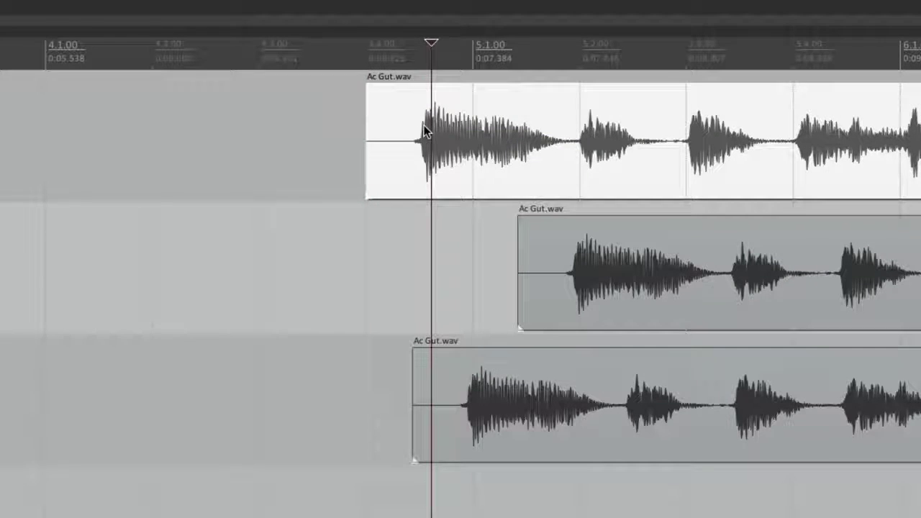
Step: Bring the Reverse.wav item into view and set media items to snap at both start/end in the Snap/Grid Settings
key("minus")
scroll(495, 128, "right", 2)
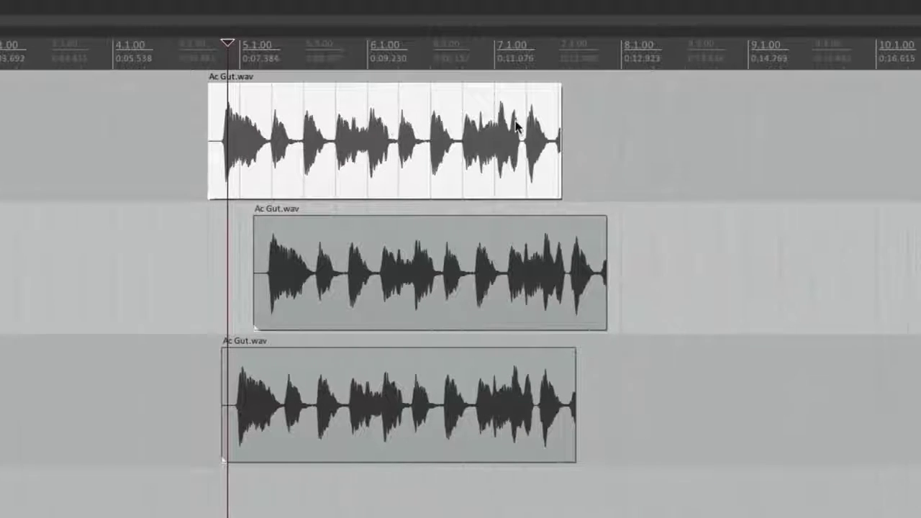
scroll(574, 133, "up", 4)
scroll(514, 154, "right", 10)
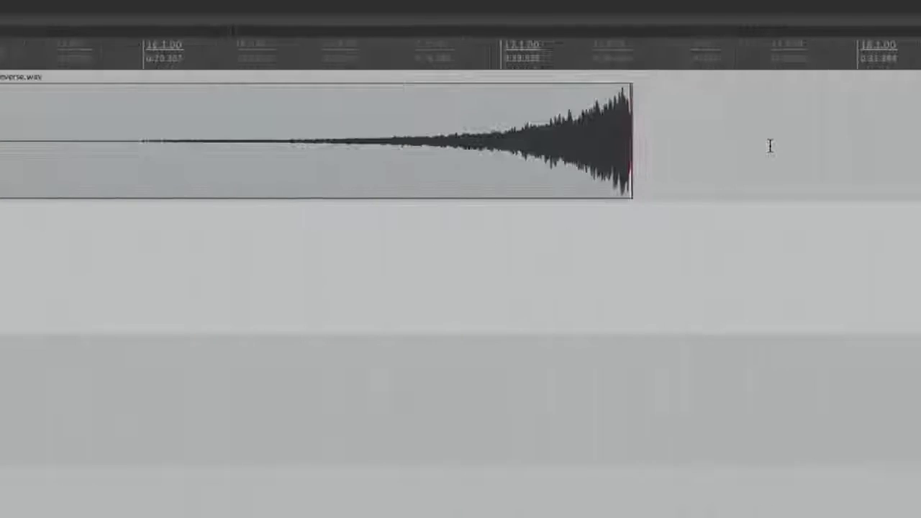
scroll(639, 184, "down", 2)
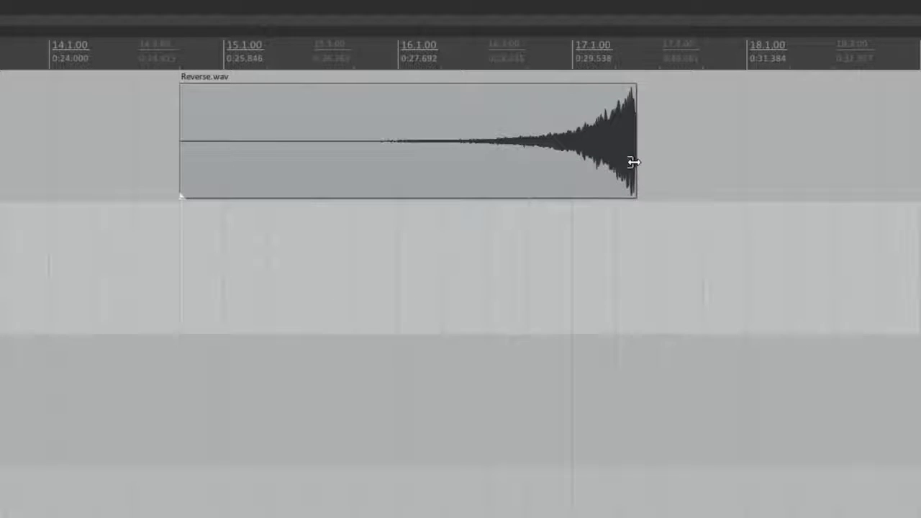
key("alt+l")
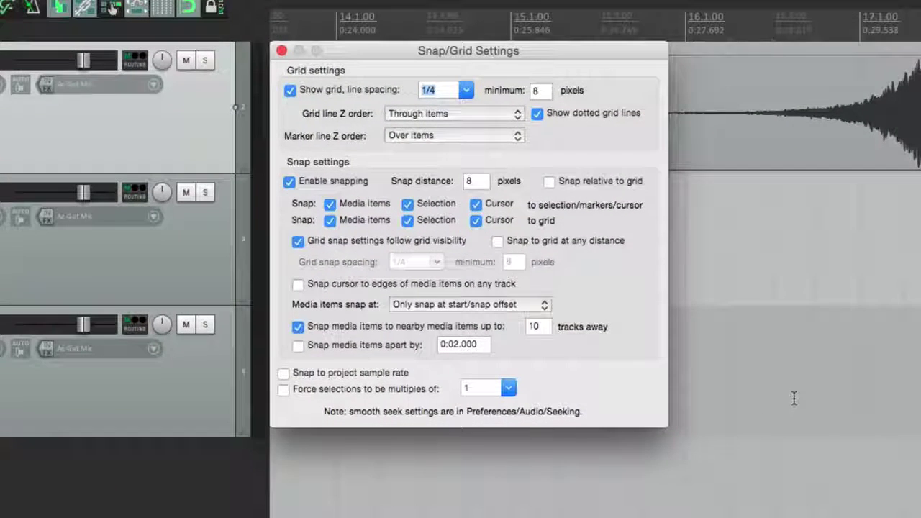
left_click(469, 304)
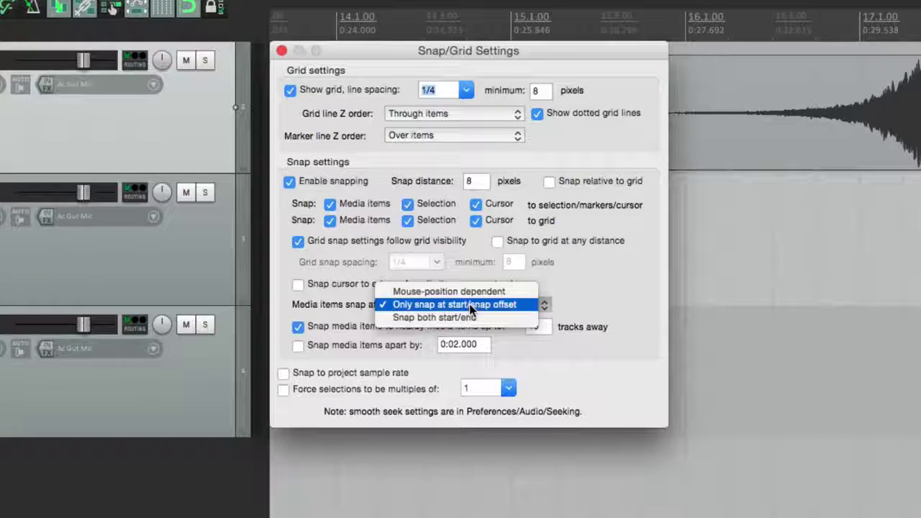
left_click(506, 318)
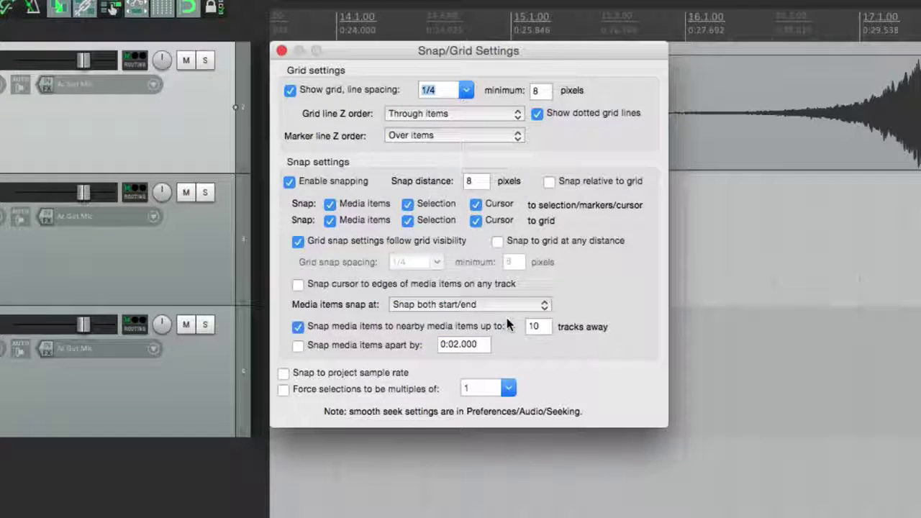
Step: Close the Snap/Grid Settings and snap the end of the Reverse.wav item to 17.1.00
key("Escape")
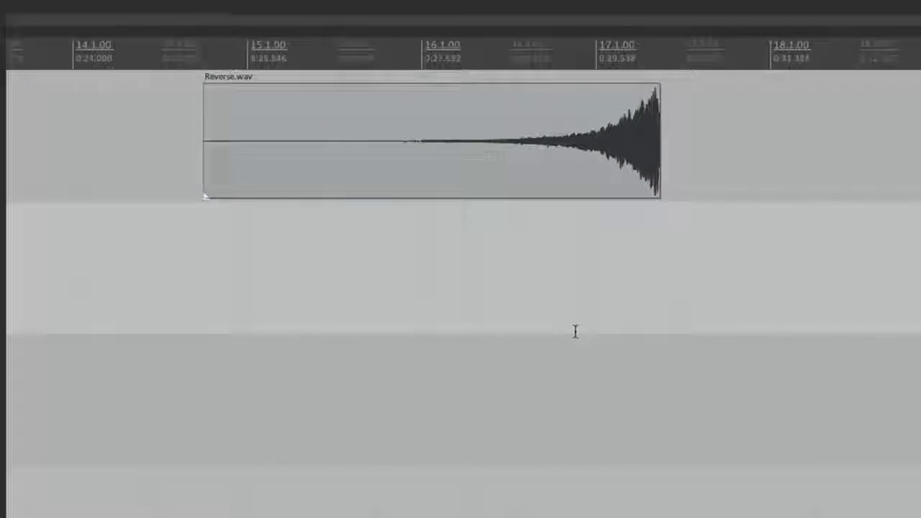
scroll(794, 312, "up", 4)
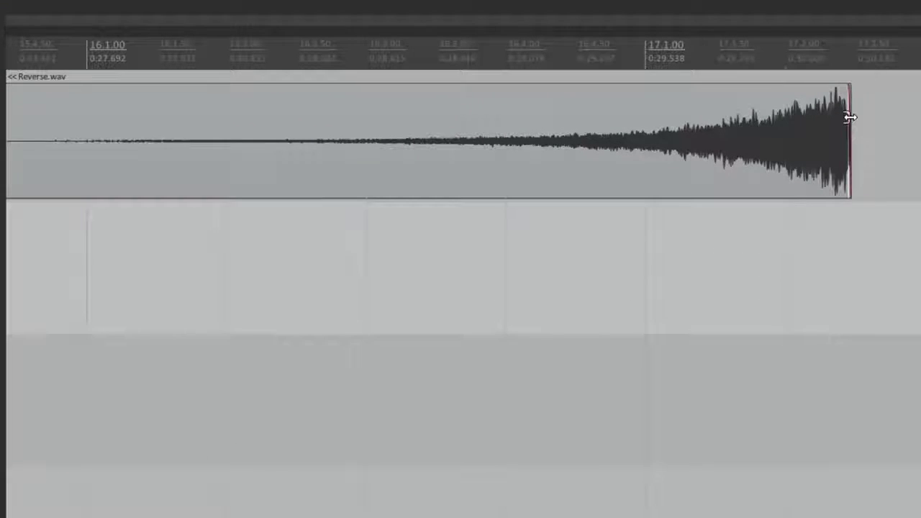
left_click_drag(770, 165, 551, 172)
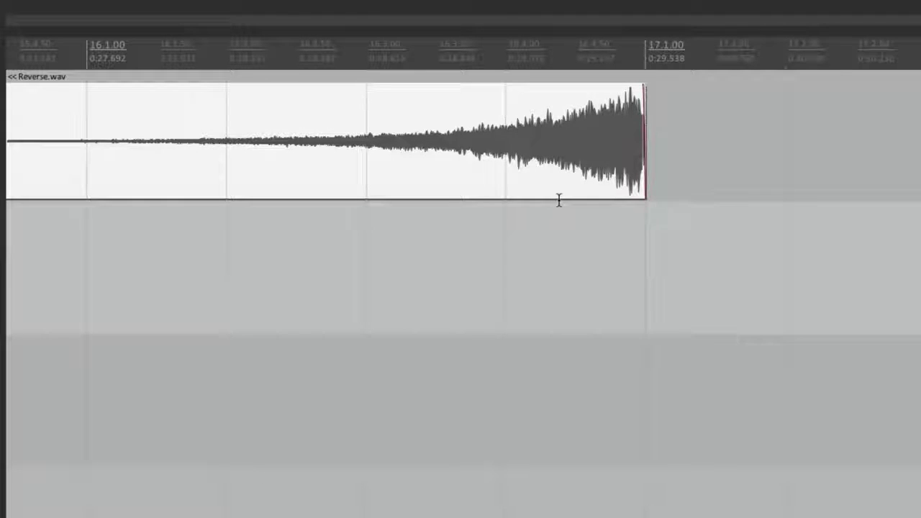
Step: Set media items to snap mouse-position dependent in the Snap/Grid Settings
key("alt+l")
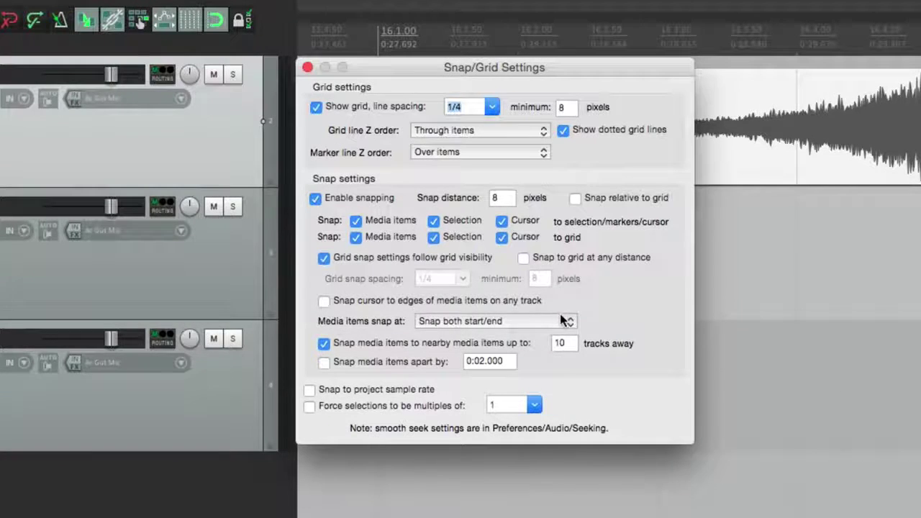
left_click(563, 320)
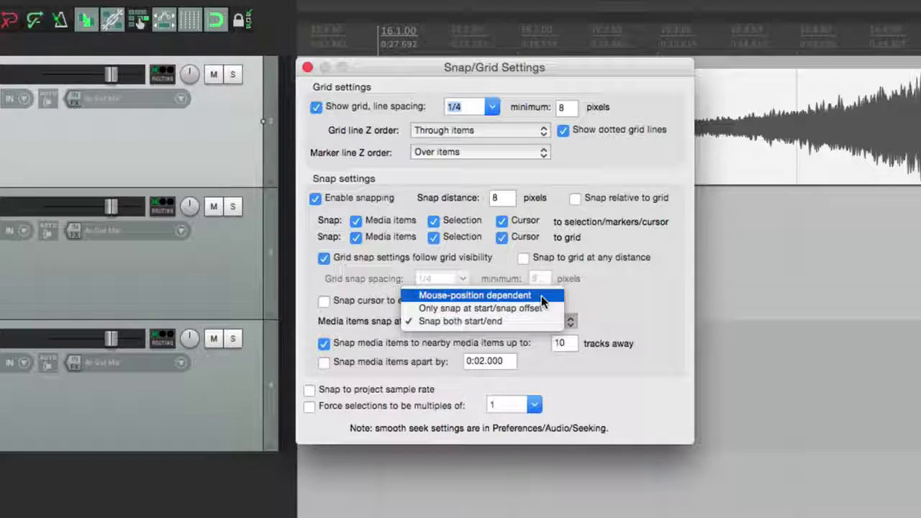
left_click(541, 296)
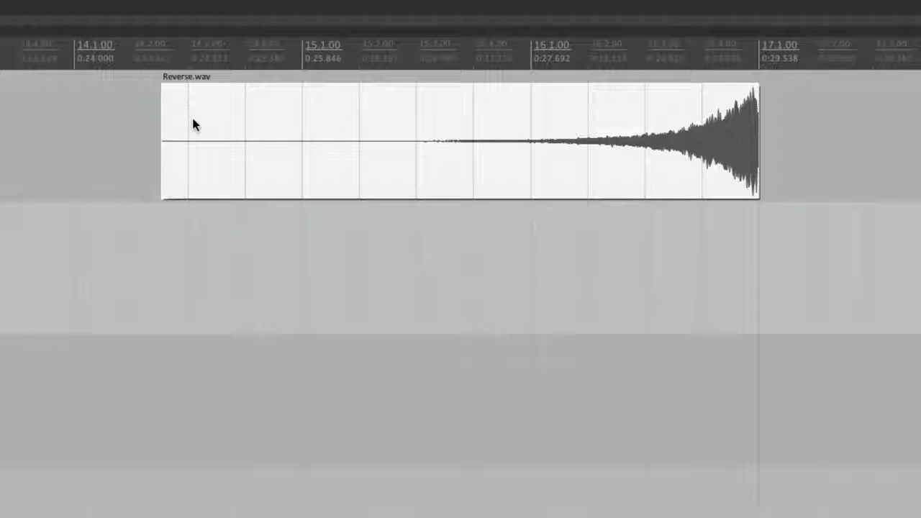
Step: Snap the start of the Reverse.wav item to 14.4.00, then snap its end to 17.3.00
scroll(188, 149, "up", 3)
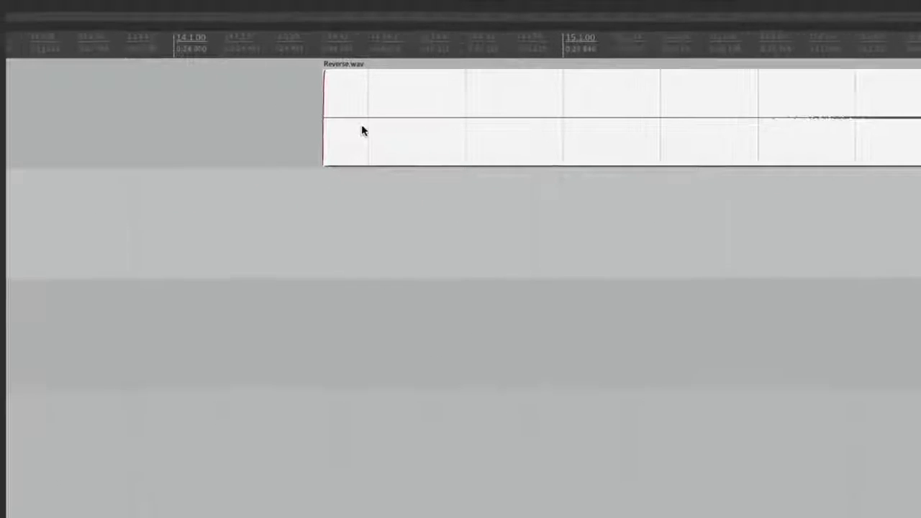
left_click_drag(364, 95, 498, 93)
scroll(497, 93, "down", 5)
scroll(489, 92, "right", 3)
scroll(484, 97, "up", 3)
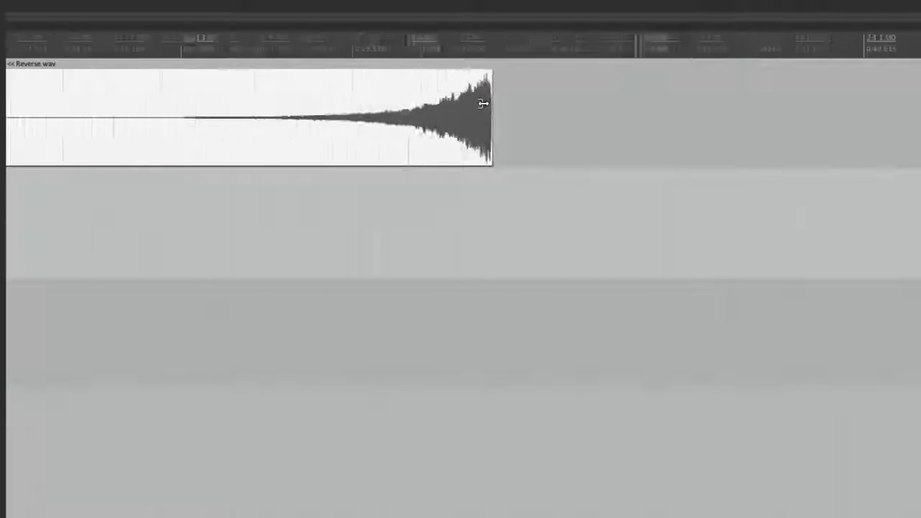
scroll(483, 104, "up", 2)
left_click_drag(465, 111, 596, 101)
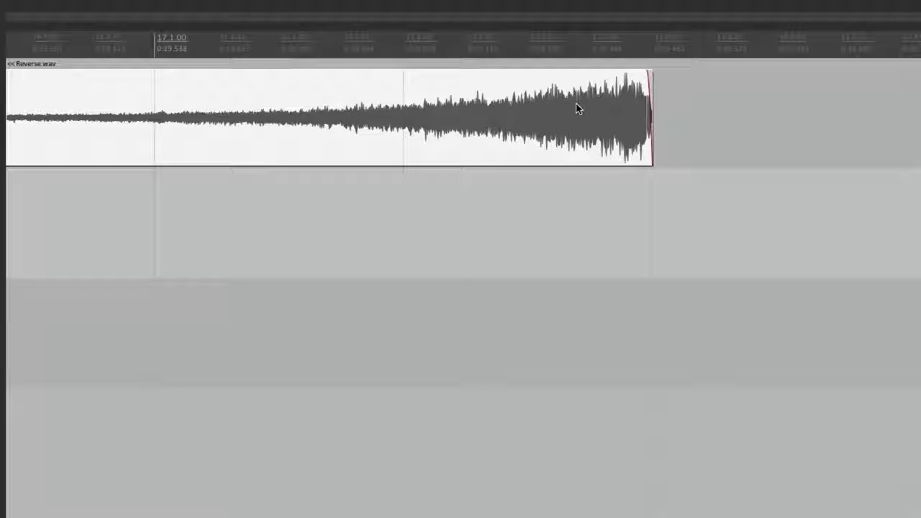
Step: Return to the Ac Gut.wav items and snap the uppermost item's start to 5.1.00
scroll(575, 108, "down", 5)
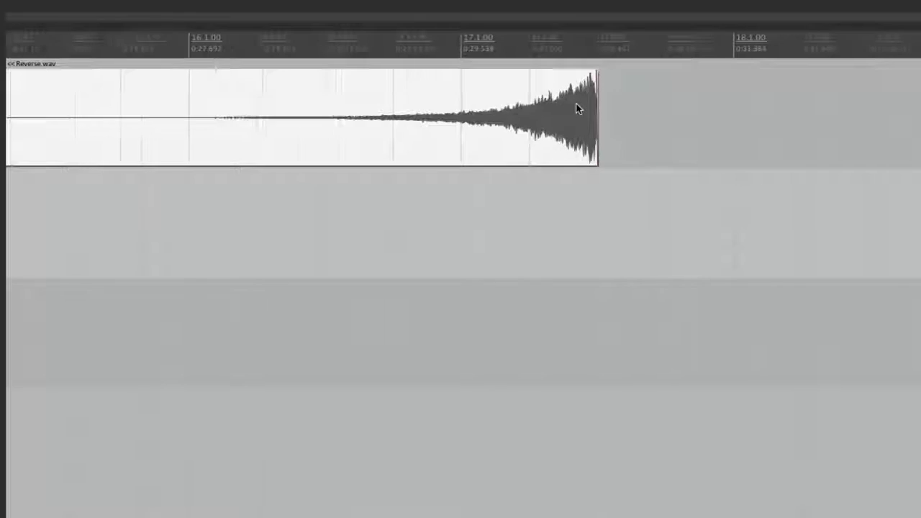
scroll(576, 108, "left", 10)
scroll(575, 108, "left", 10)
scroll(535, 118, "up", 3)
scroll(529, 120, "left", 3)
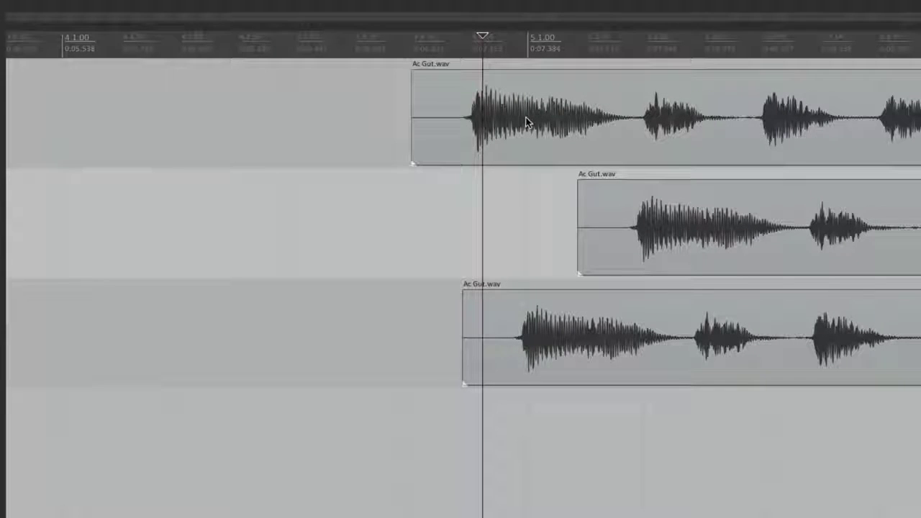
left_click_drag(460, 109, 592, 97)
Step: Snap the three Ac Gut.wav items by their ends at 8.1.00
scroll(592, 96, "down", 3)
scroll(594, 97, "right", 5)
scroll(651, 123, "up", 4)
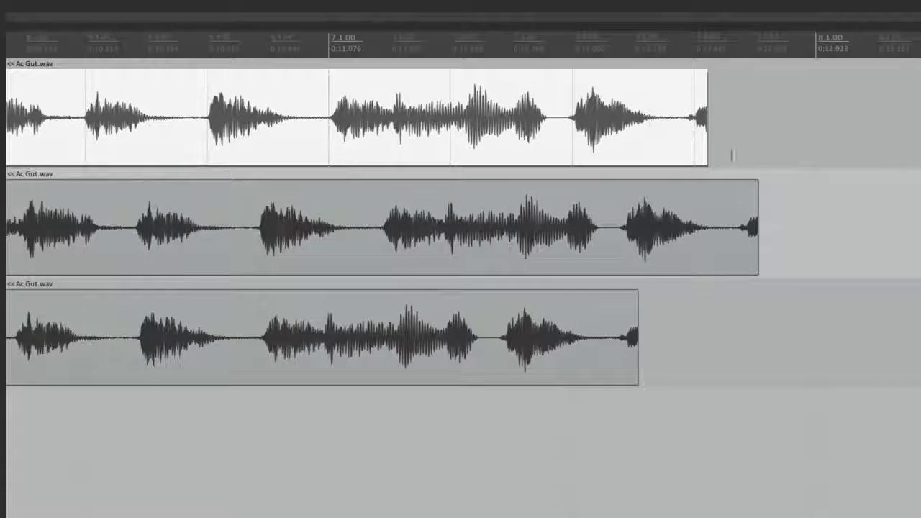
left_click_drag(704, 115, 805, 119)
left_click_drag(733, 190, 810, 209)
left_click_drag(624, 327, 812, 335)
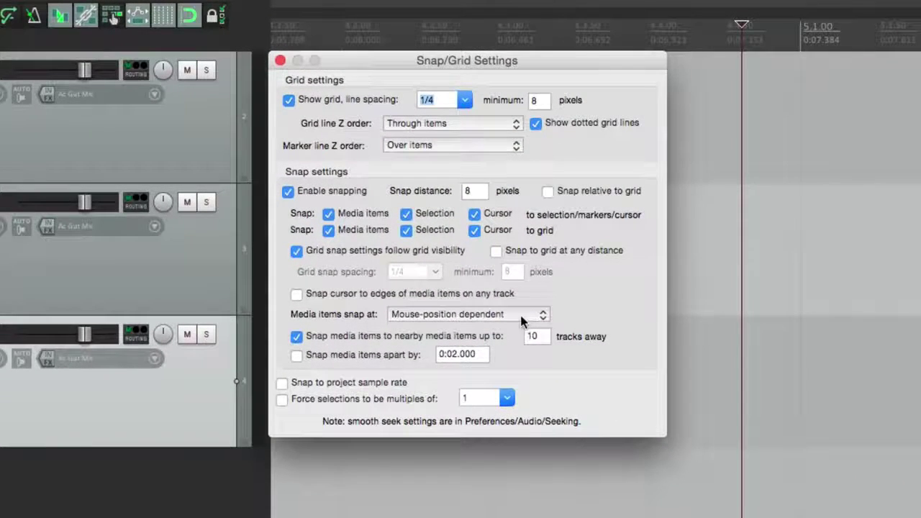
Step: Set media items to only snap at start/snap offset in the Snap/Grid Settings
left_click(522, 318)
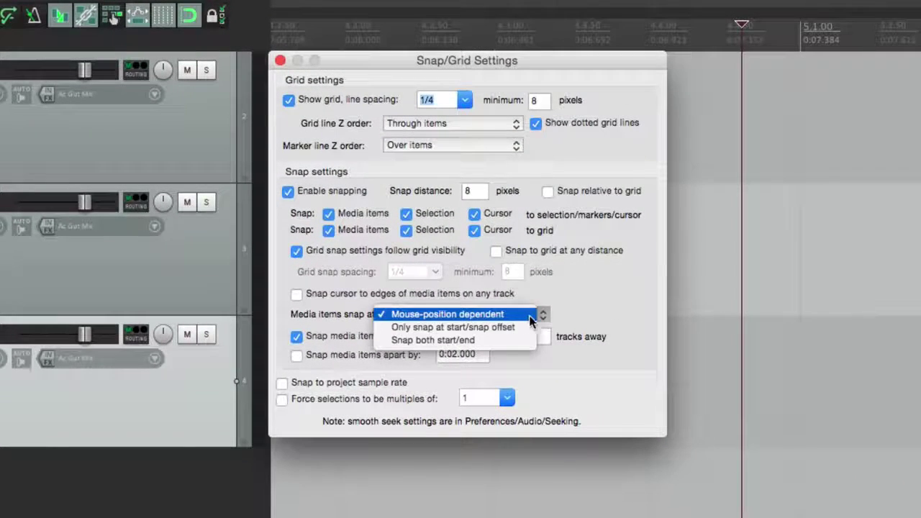
left_click(531, 326)
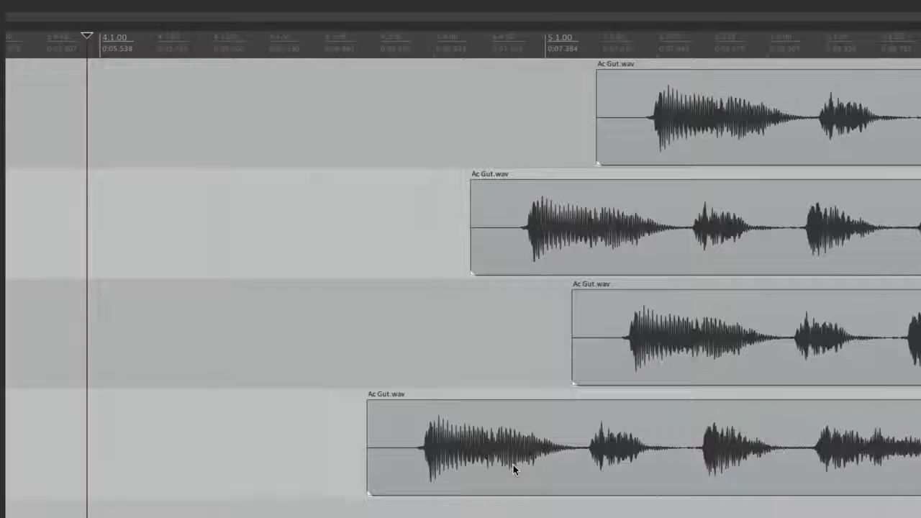
Step: Check the nearby media item snapping option, then snap the lowest Ac Gut.wav item's start to the second item's start
key("alt+l")
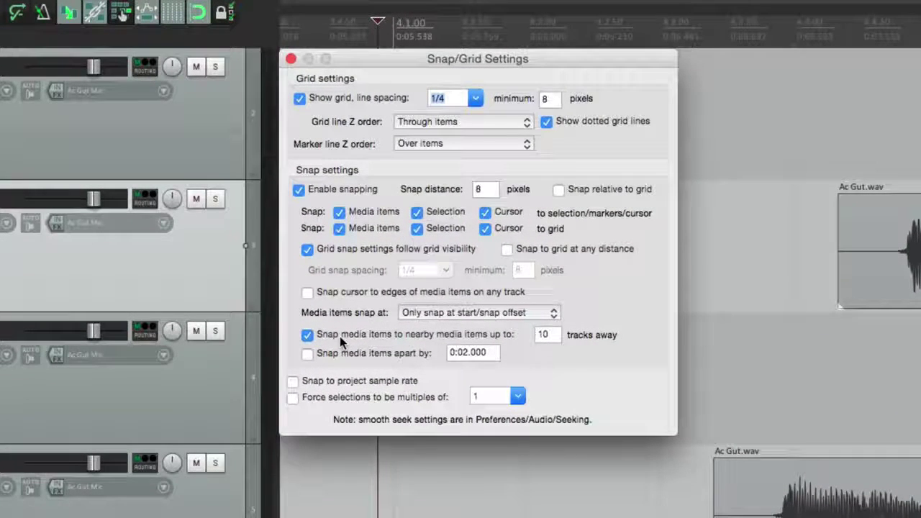
key("Escape")
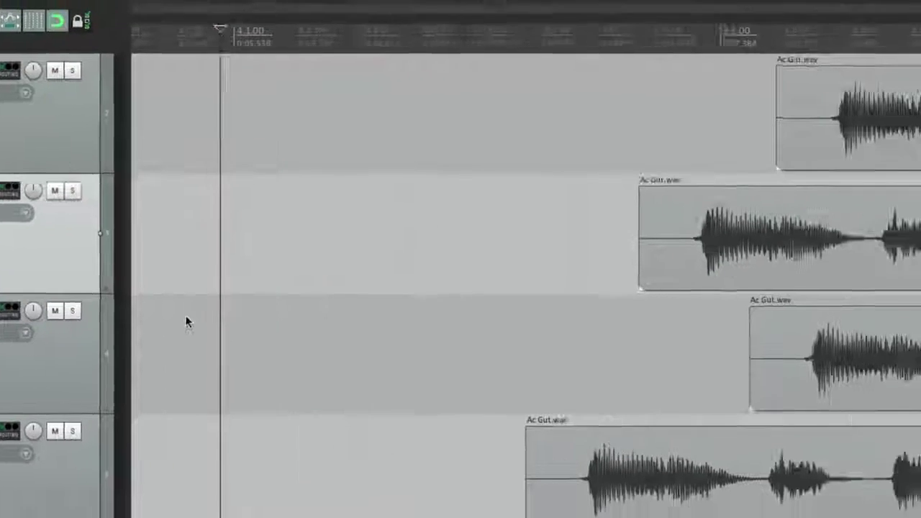
left_click_drag(647, 455, 704, 443)
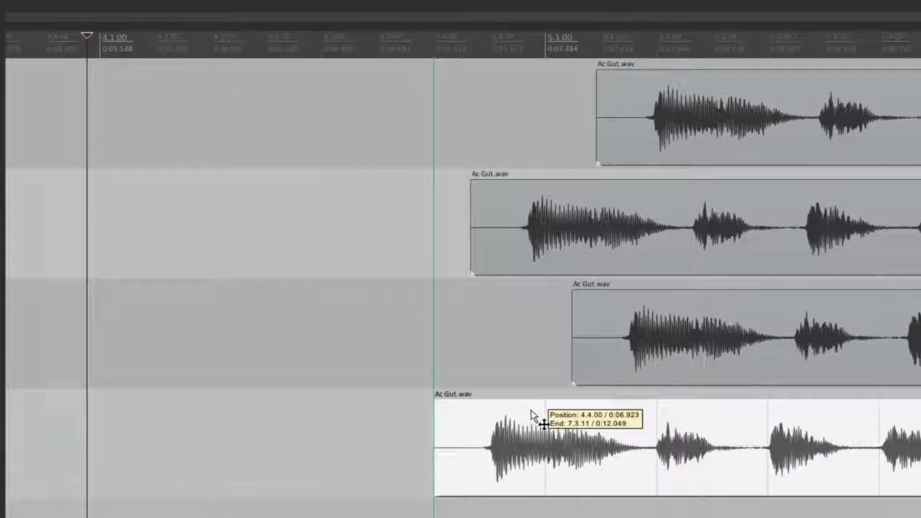
left_click_drag(530, 411, 626, 436)
Step: Snap the second Ac Gut.wav item's start to the uppermost item's start and the third item's start to the lowest item's
left_click_drag(600, 214, 729, 217)
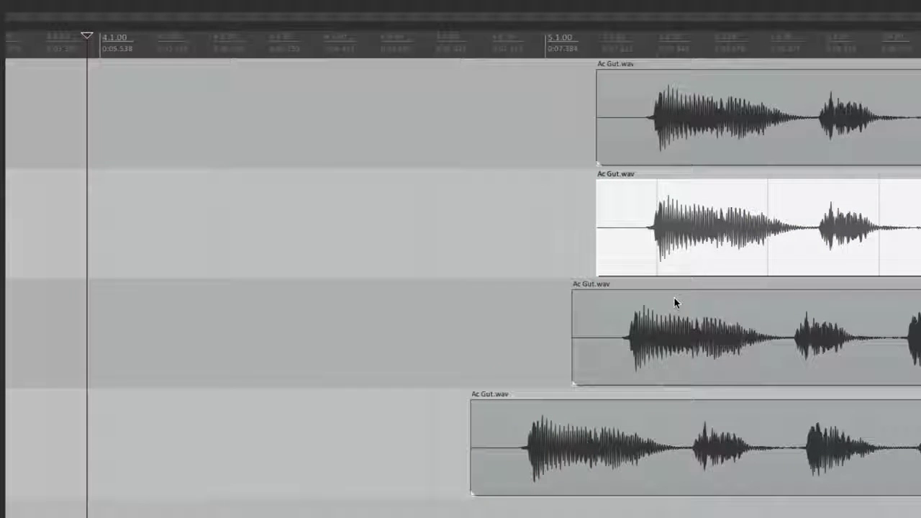
left_click_drag(674, 301, 566, 330)
key("alt+l")
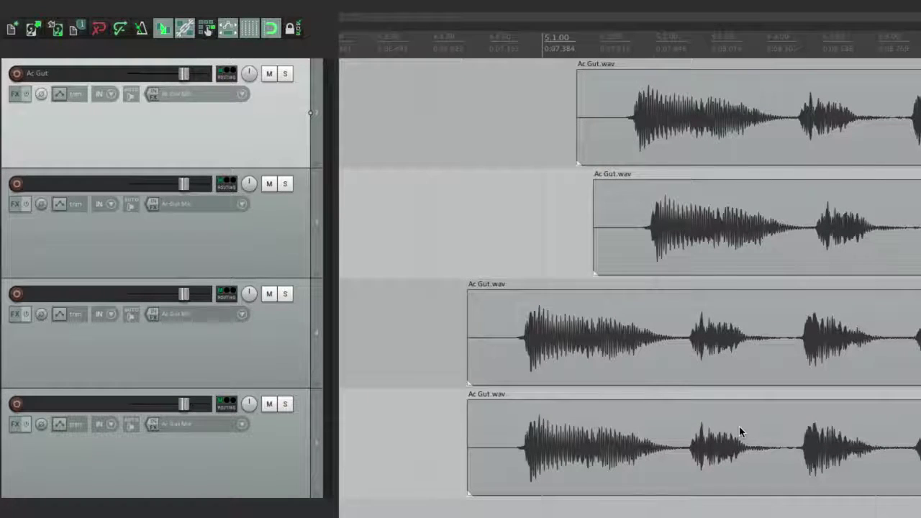
left_click(272, 34)
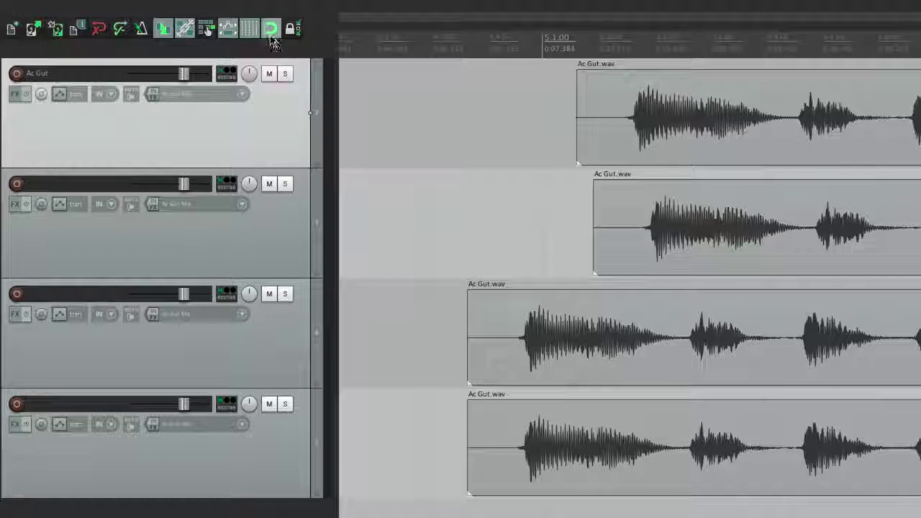
left_click(271, 36)
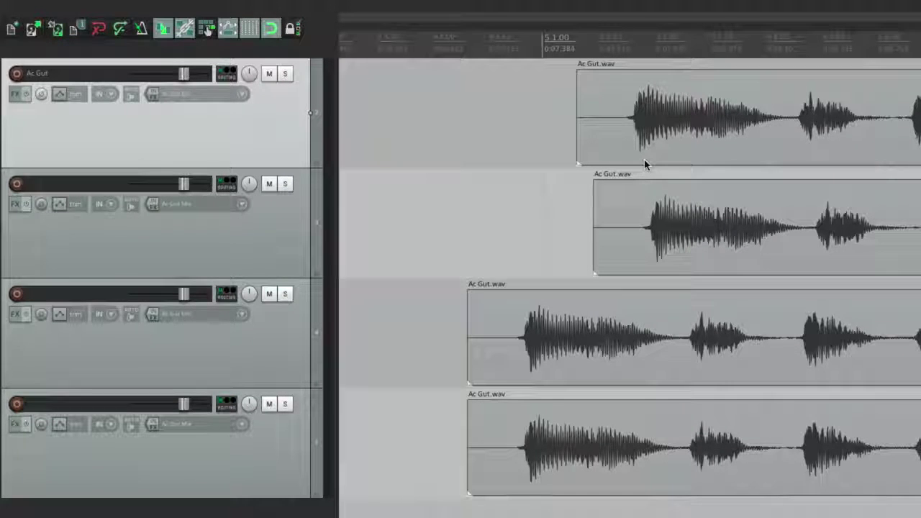
Step: Snap the uppermost Ac Gut.wav item to 5.1.00, then, with the edit cursor placed before it, to the second item's start
left_click_drag(651, 92, 604, 89)
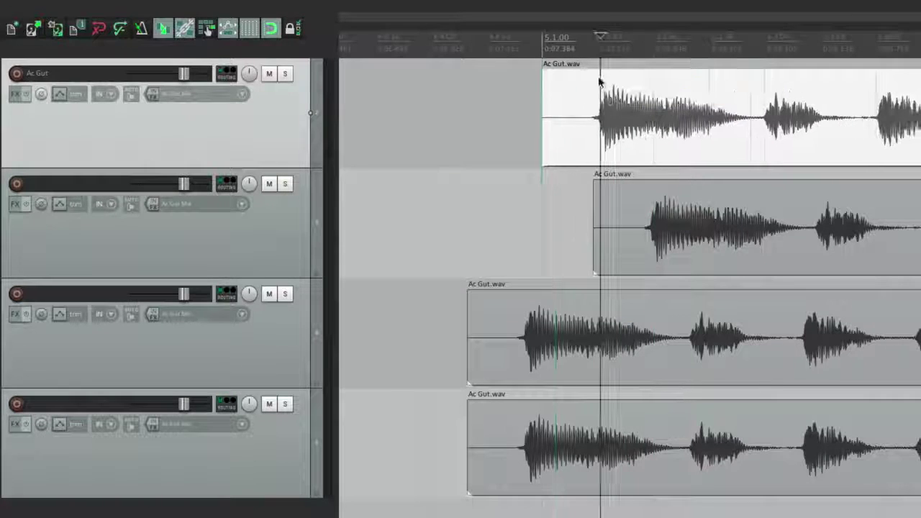
left_click(452, 87)
left_click_drag(597, 101, 682, 101)
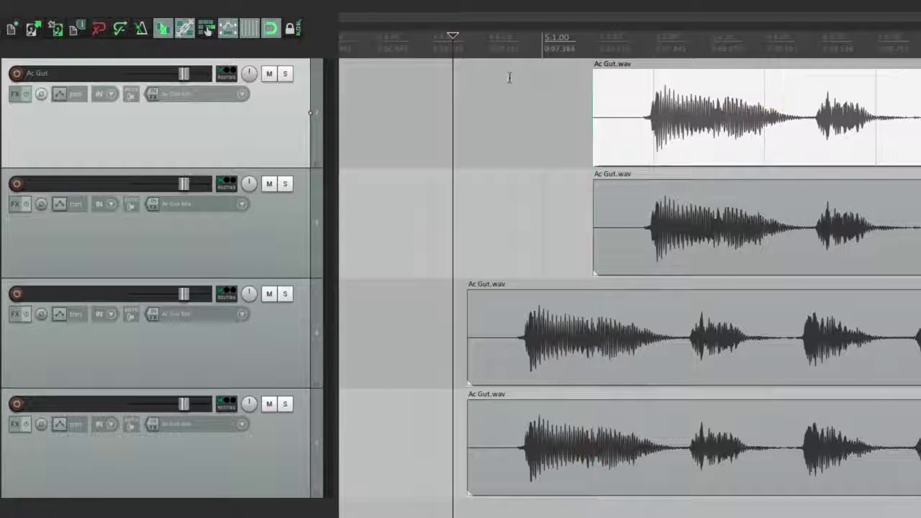
Step: Add a marker before the items, place the edit cursor before 5.1.00, and snap the uppermost item to the lower two items' starts
left_click(409, 108)
key("m")
left_click(510, 108)
mouse_move(605, 108)
left_mouse_down()
mouse_move(441, 117)
mouse_move(486, 123)
left_mouse_up()
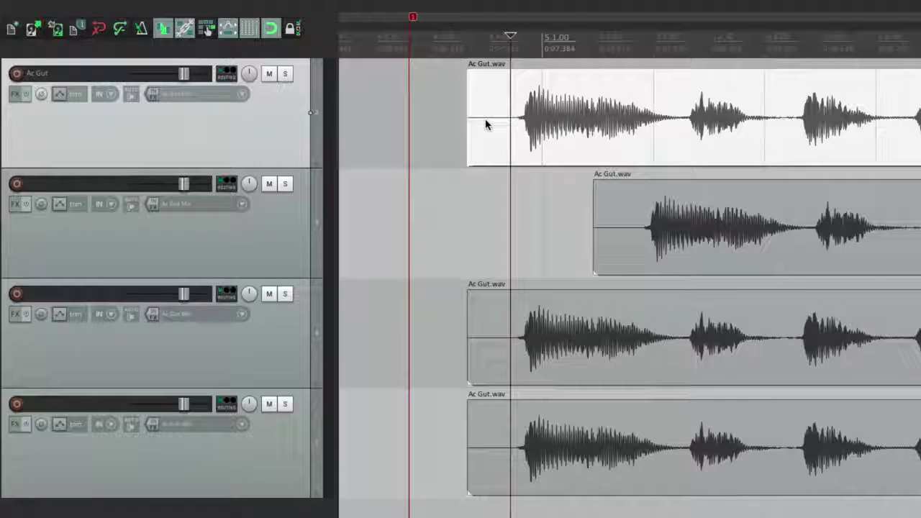
Step: Move the uppermost Ac Gut.wav item along the timeline and snap its start to 5.2.00
left_click_drag(538, 92, 659, 102)
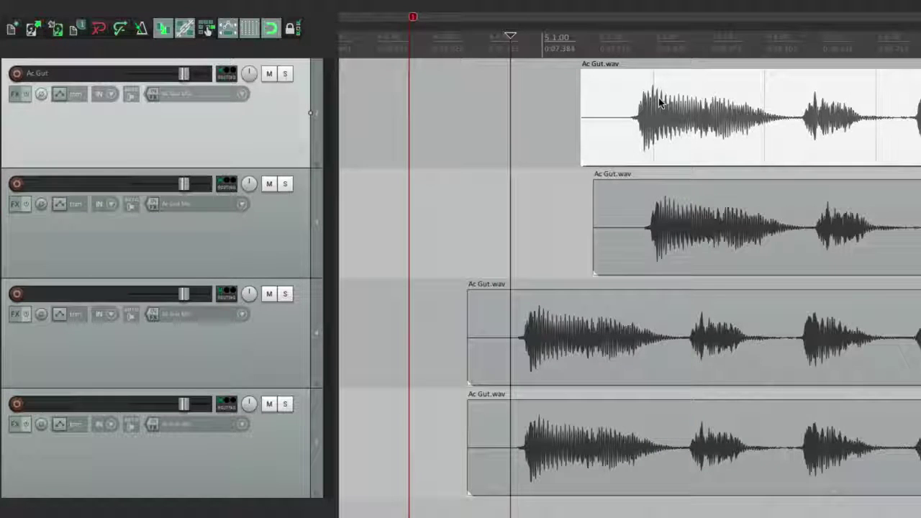
left_click_drag(655, 88, 714, 102)
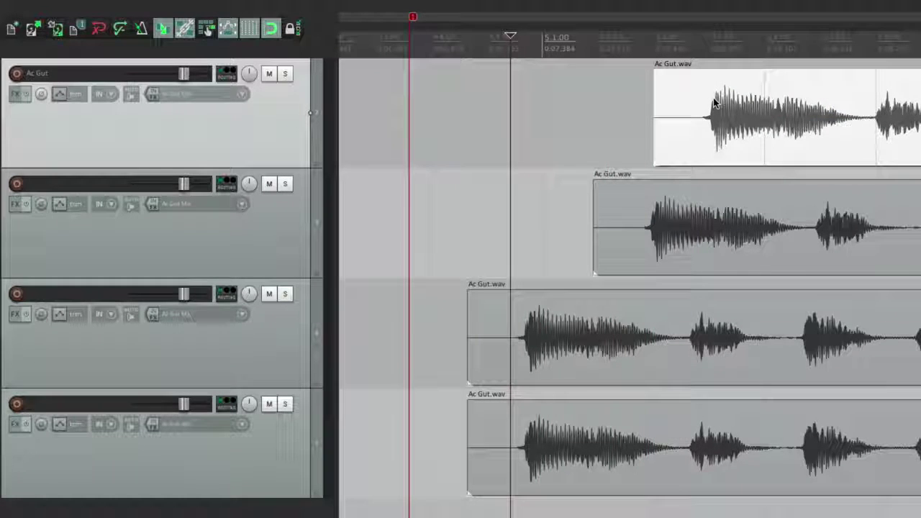